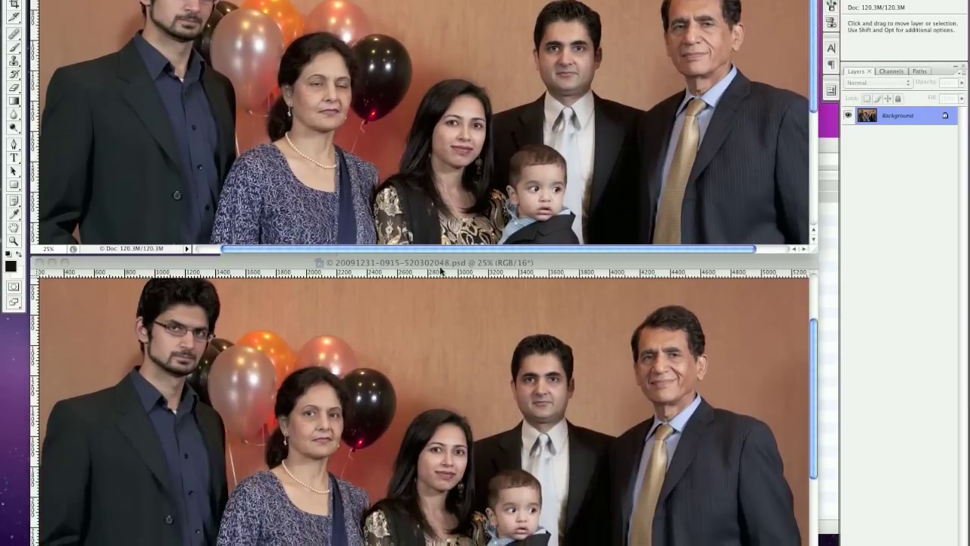
Step: Compare the faces in the two group photos, especially the woman with the pearl necklace
{"action": "left_click", "coordinate": [440, 386]}
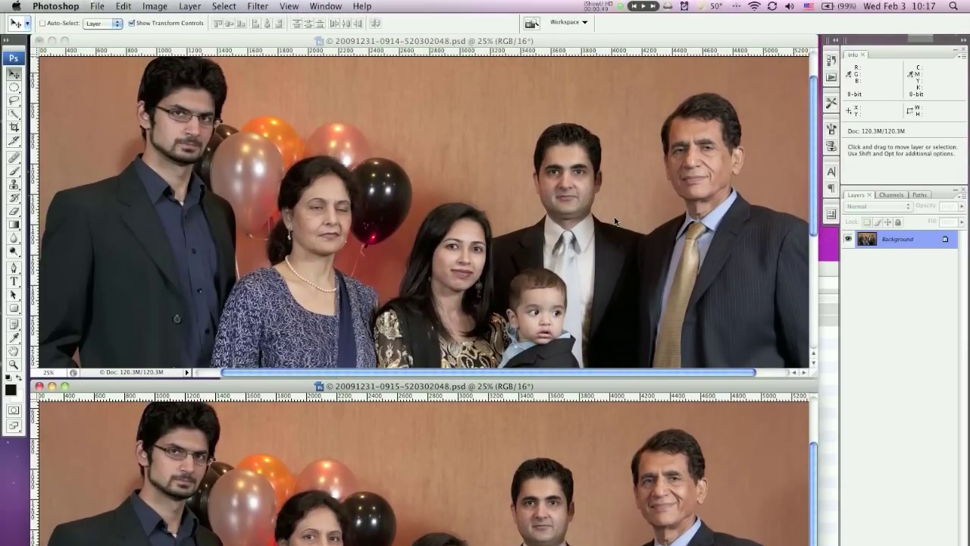
{"action": "left_click", "coordinate": [615, 221]}
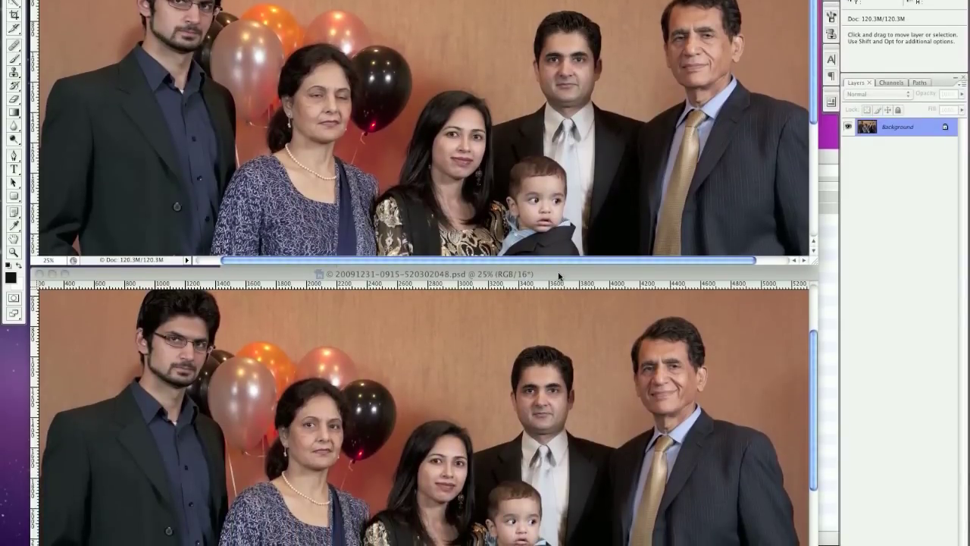
{"action": "left_click", "coordinate": [557, 386]}
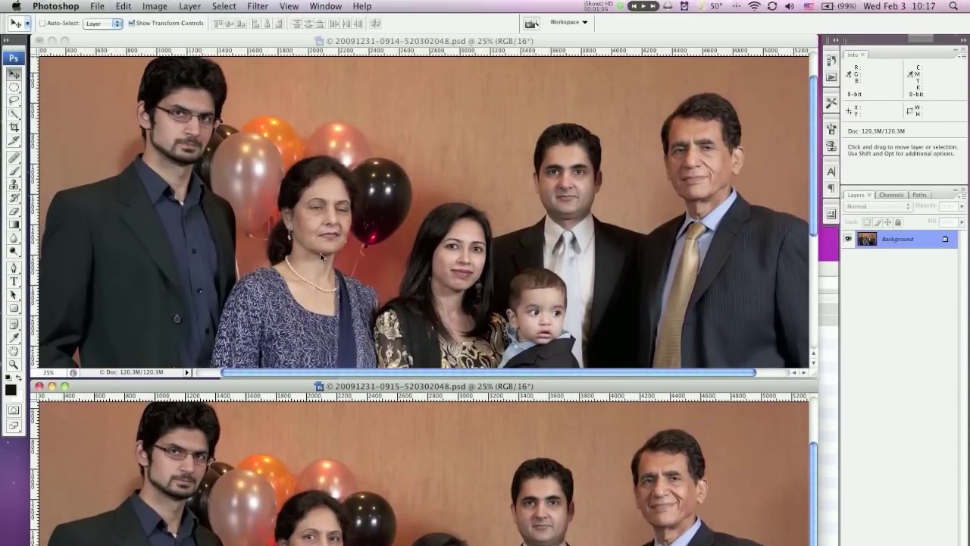
{"action": "left_click", "coordinate": [323, 178]}
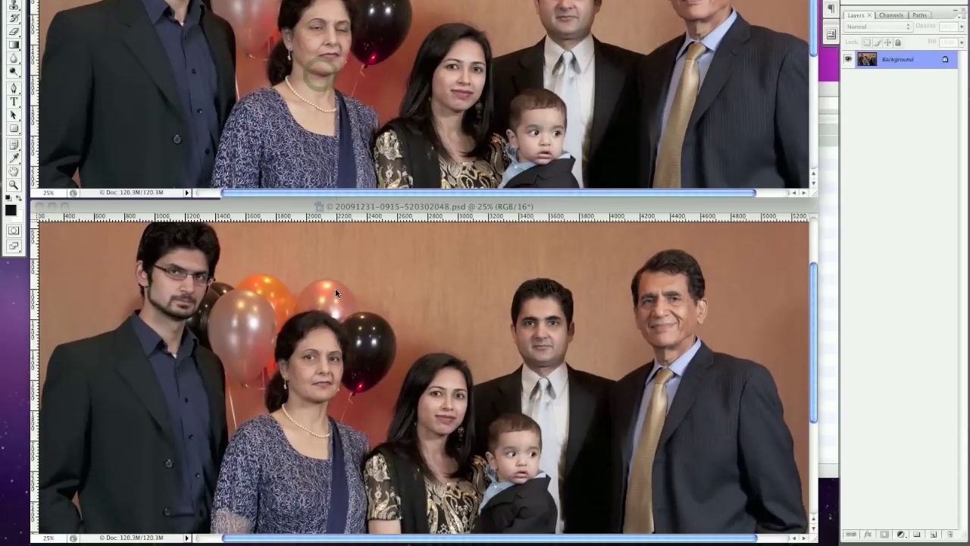
{"action": "left_click", "coordinate": [340, 470]}
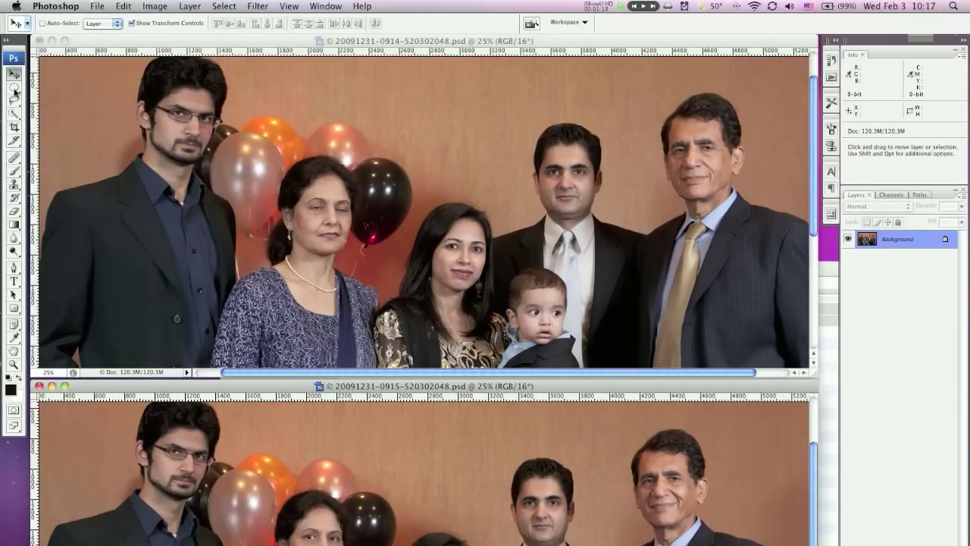
Step: Draw an elliptical selection about 640 by 1032 px around the pearl-necklace woman's head in the 0915 photo
{"action": "left_click", "coordinate": [14, 90]}
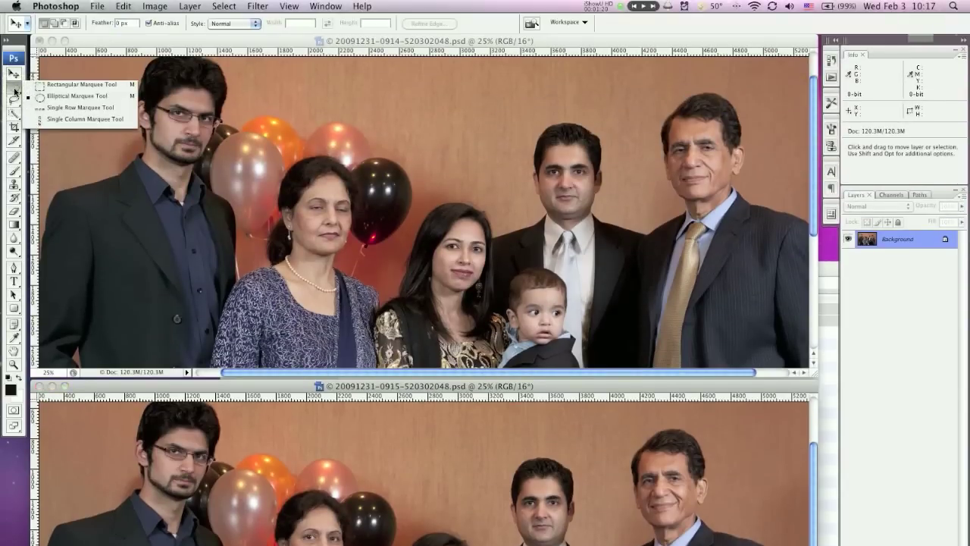
{"action": "left_click", "coordinate": [70, 101]}
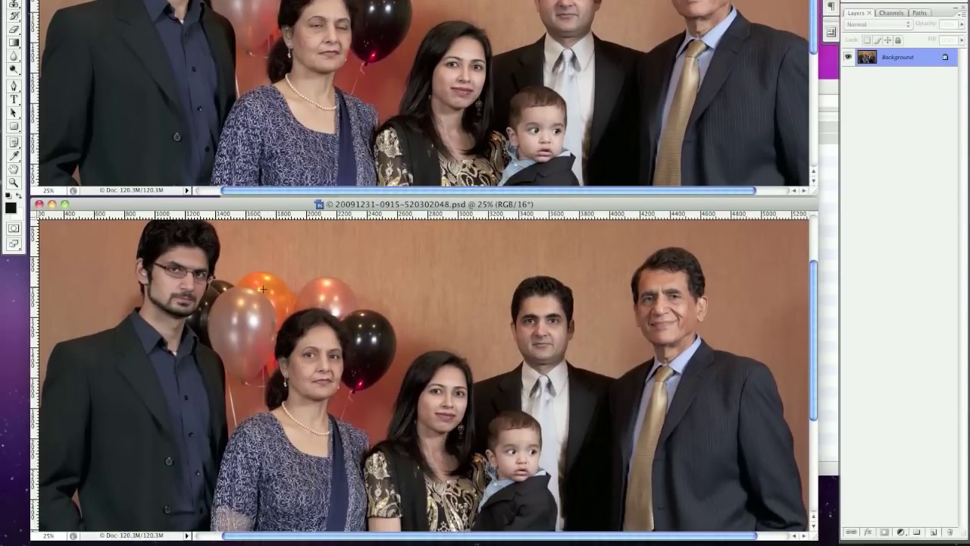
{"action": "left_click_drag", "start_coordinate": [265, 292], "coordinate": [366, 447]}
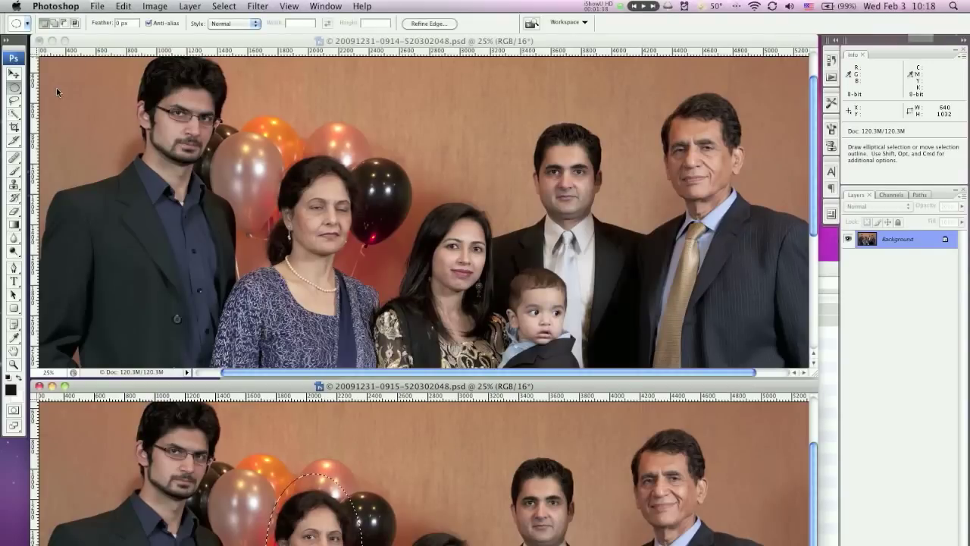
Step: Move the selected head into the 0914 photo as a new layer and place it over the same woman's head
{"action": "left_click", "coordinate": [13, 74]}
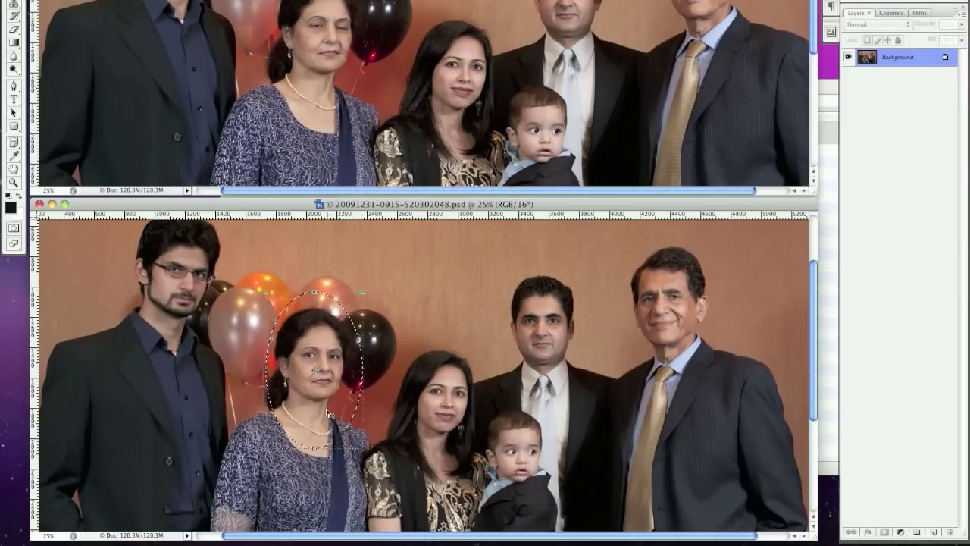
{"action": "left_click_drag", "start_coordinate": [331, 414], "coordinate": [336, 66]}
{"action": "left_click_drag", "start_coordinate": [335, 246], "coordinate": [344, 264]}
{"action": "scroll", "coordinate": [326, 272], "scroll_direction": "up", "scroll_amount": 3}
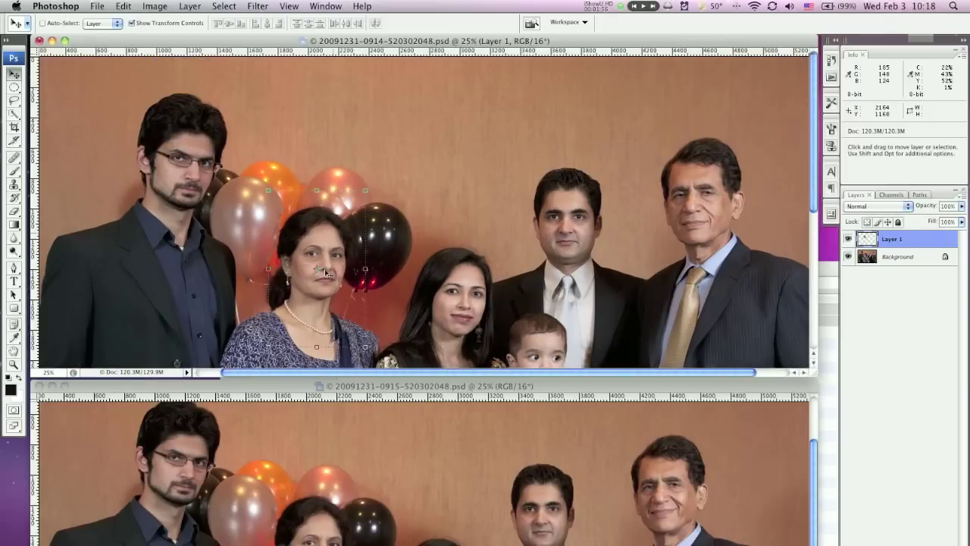
{"action": "scroll", "coordinate": [326, 271], "scroll_direction": "down", "scroll_amount": 6}
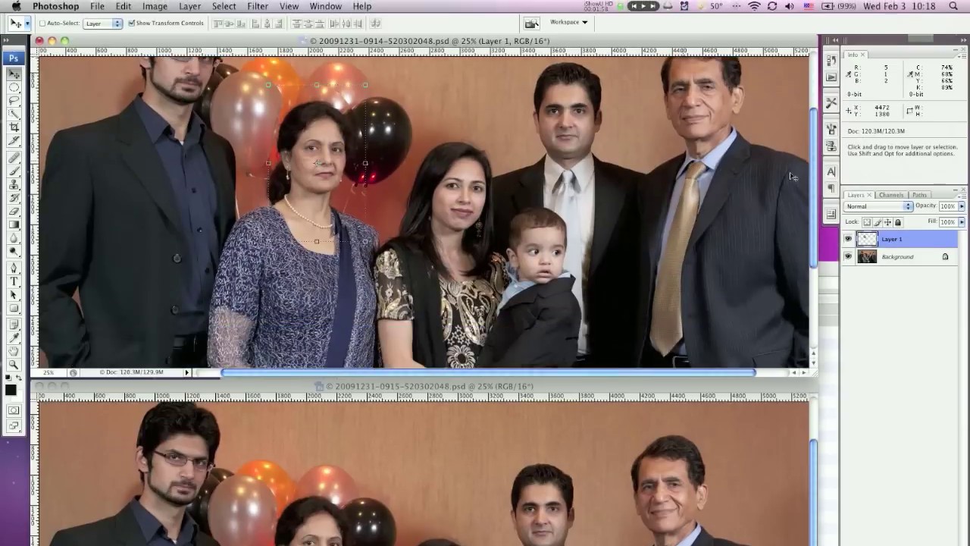
{"action": "scroll", "coordinate": [791, 176], "scroll_direction": "down", "scroll_amount": 5}
{"action": "scroll", "coordinate": [803, 166], "scroll_direction": "up", "scroll_amount": 5}
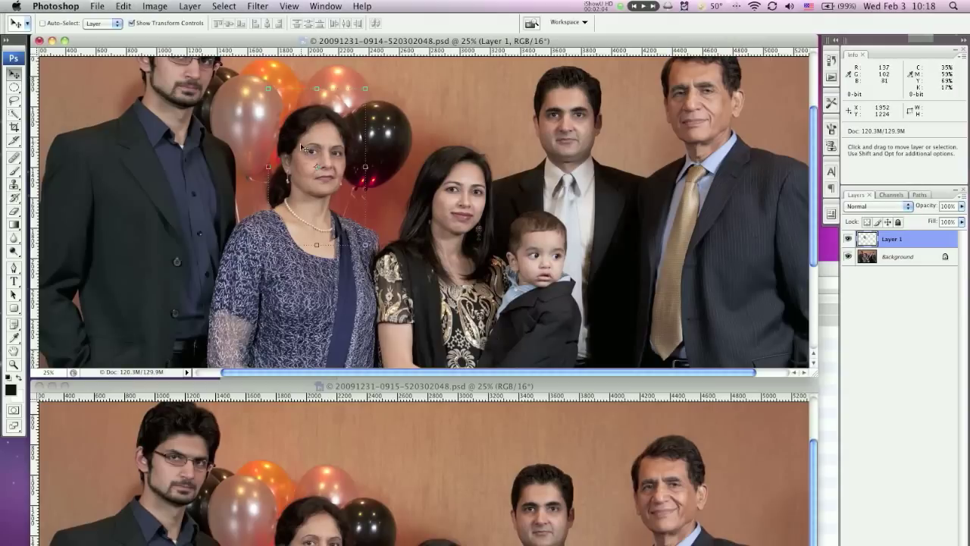
Step: Shift the pasted head sideways beside the original and set its layer opacity to 50%
{"action": "left_click_drag", "start_coordinate": [352, 130], "coordinate": [404, 126]}
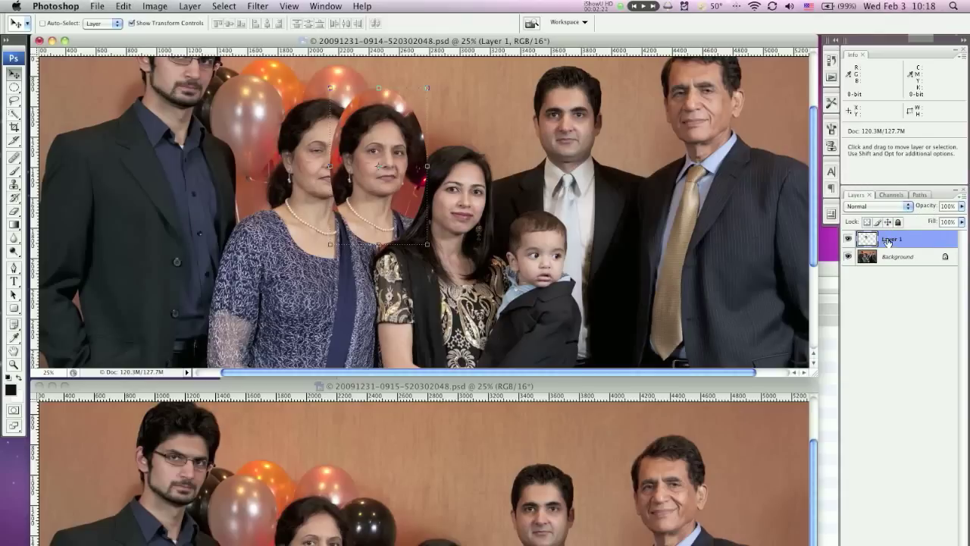
{"action": "left_click", "coordinate": [946, 206]}
{"action": "type", "text": "50"}
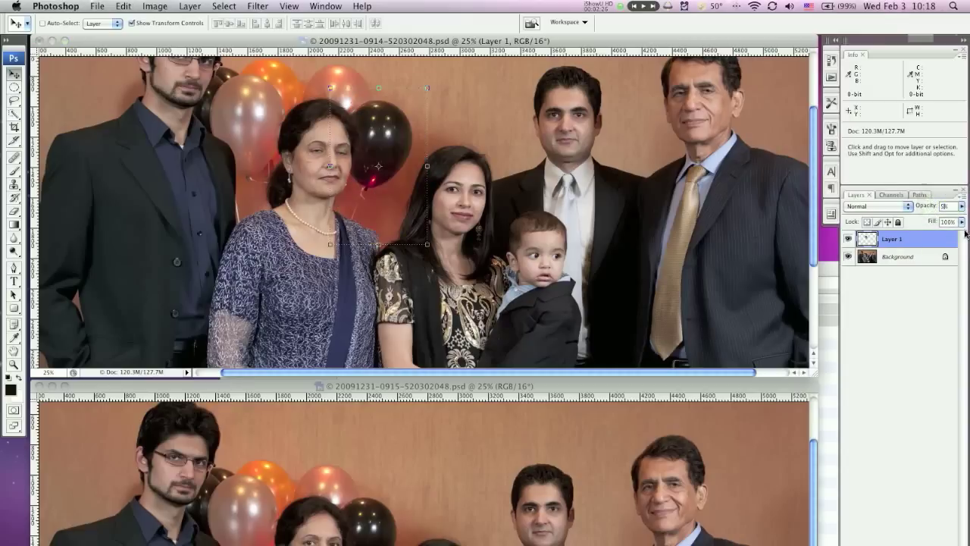
{"action": "key", "text": "Return"}
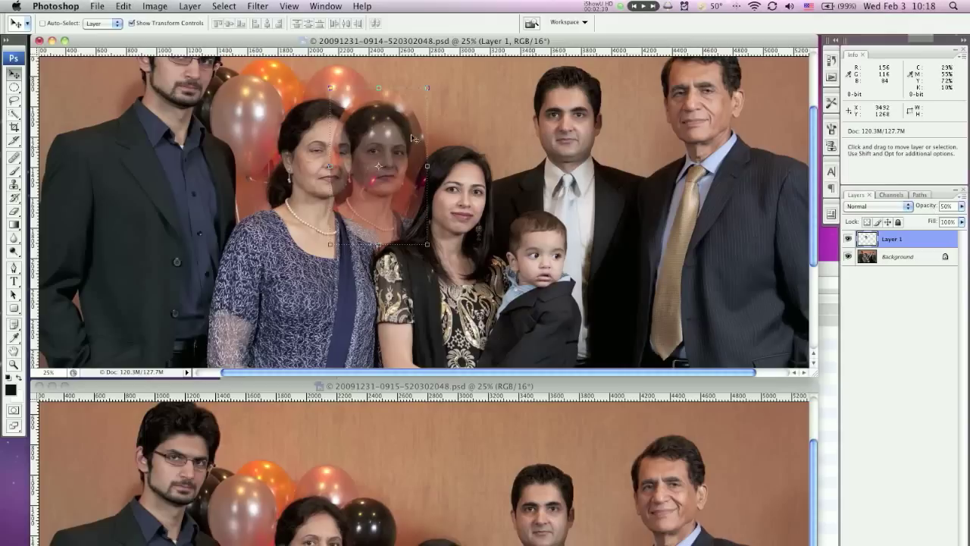
Step: Move the semi-transparent head back over the original woman's head and fine-tune its alignment
{"action": "scroll", "coordinate": [377, 131], "scroll_direction": "up", "scroll_amount": 2}
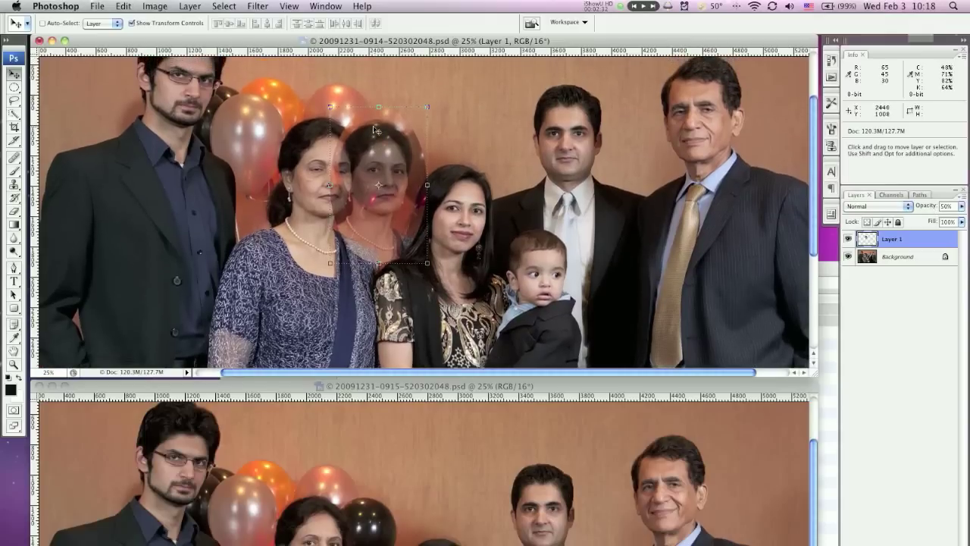
{"action": "left_click_drag", "start_coordinate": [391, 149], "coordinate": [330, 148]}
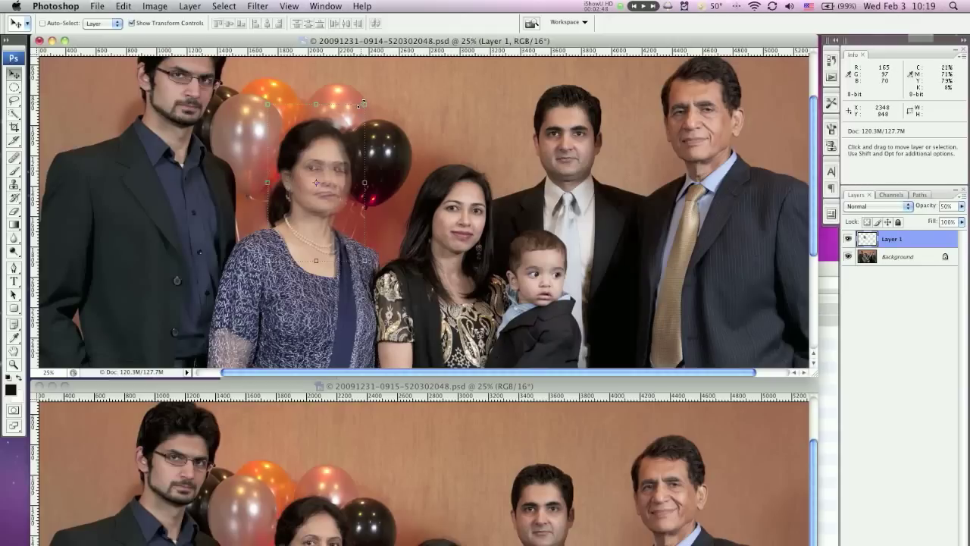
{"action": "mouse_move", "coordinate": [351, 120]}
{"action": "left_mouse_down"}
{"action": "mouse_move", "coordinate": [370, 118]}
{"action": "mouse_move", "coordinate": [352, 127]}
{"action": "left_mouse_up"}
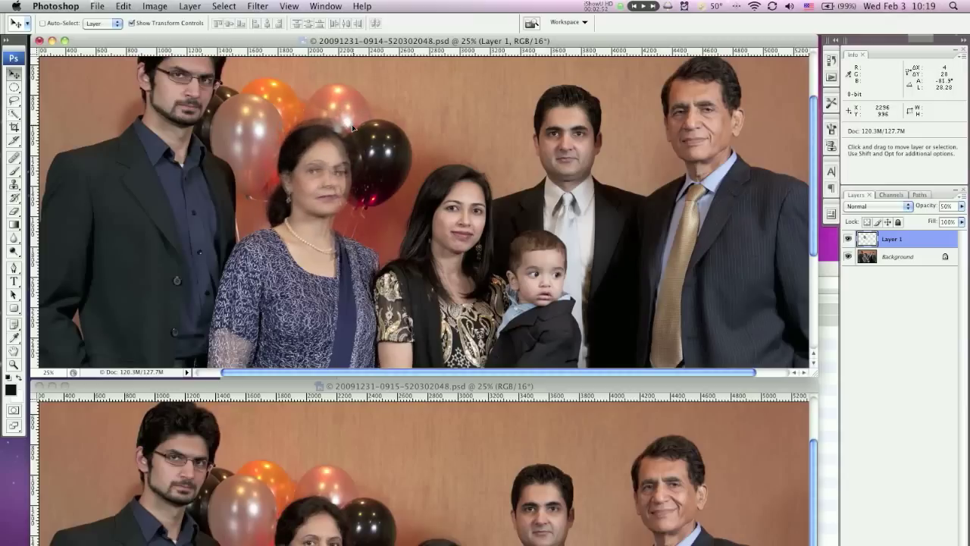
{"action": "left_click_drag", "start_coordinate": [363, 99], "coordinate": [364, 99]}
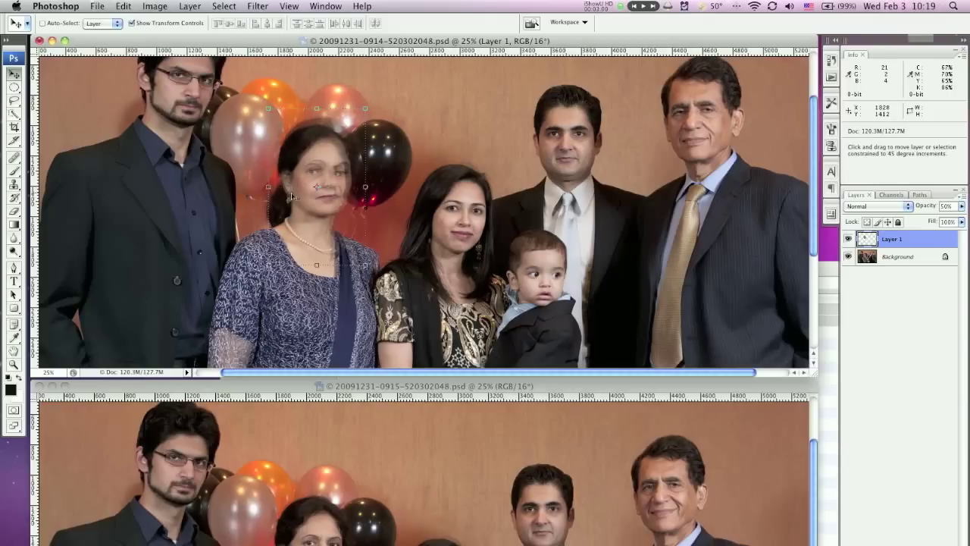
Step: Scale the pasted head proportionally to 104.1% and set its layer opacity to 100%
{"action": "scroll", "coordinate": [365, 113], "scroll_direction": "up", "scroll_amount": 3}
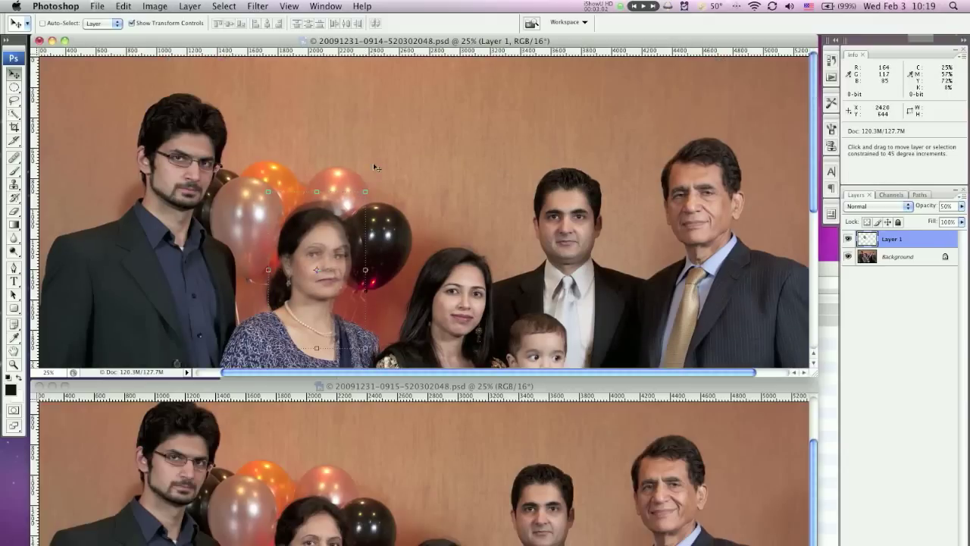
{"action": "scroll", "coordinate": [376, 167], "scroll_direction": "down", "scroll_amount": 2}
{"action": "left_click_drag", "start_coordinate": [366, 150], "coordinate": [377, 146]}
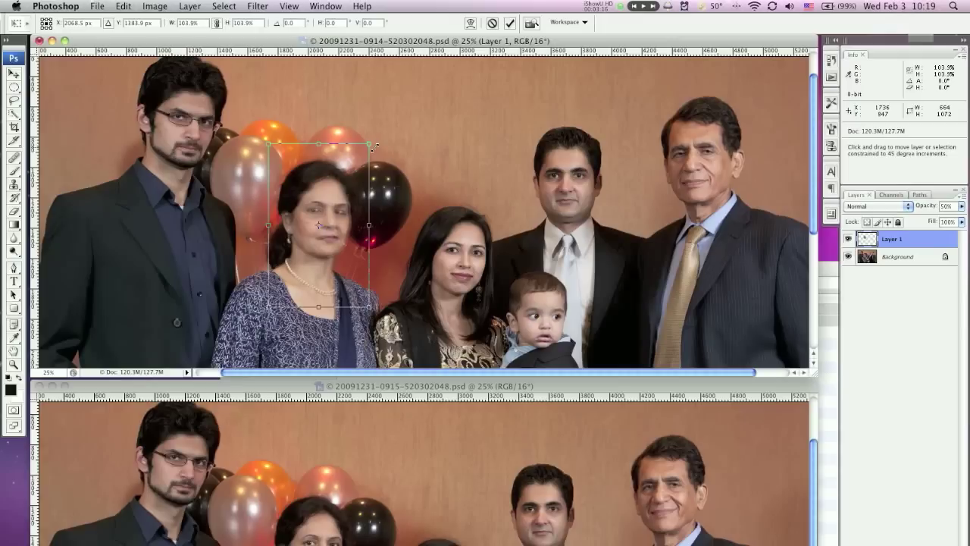
{"action": "left_click_drag", "start_coordinate": [374, 145], "coordinate": [376, 146]}
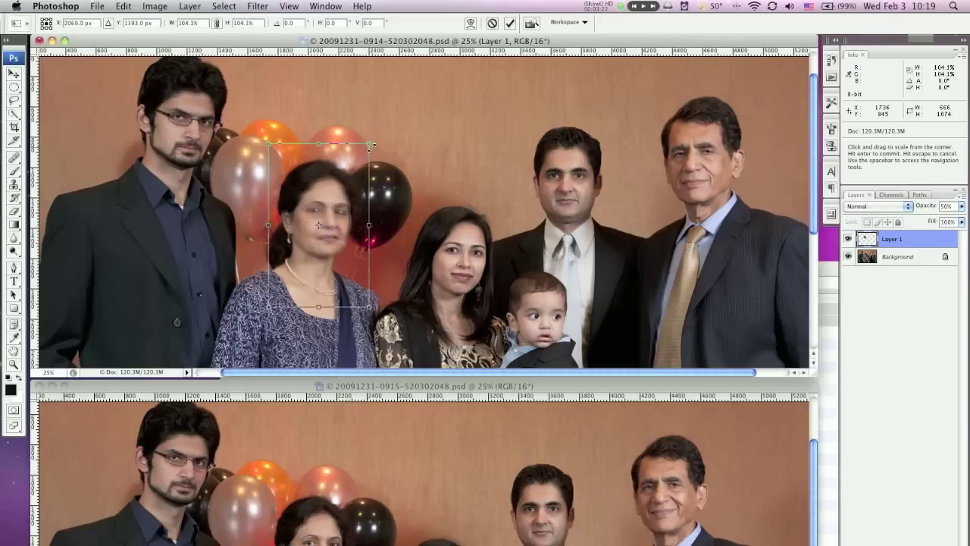
{"action": "key", "text": "Return"}
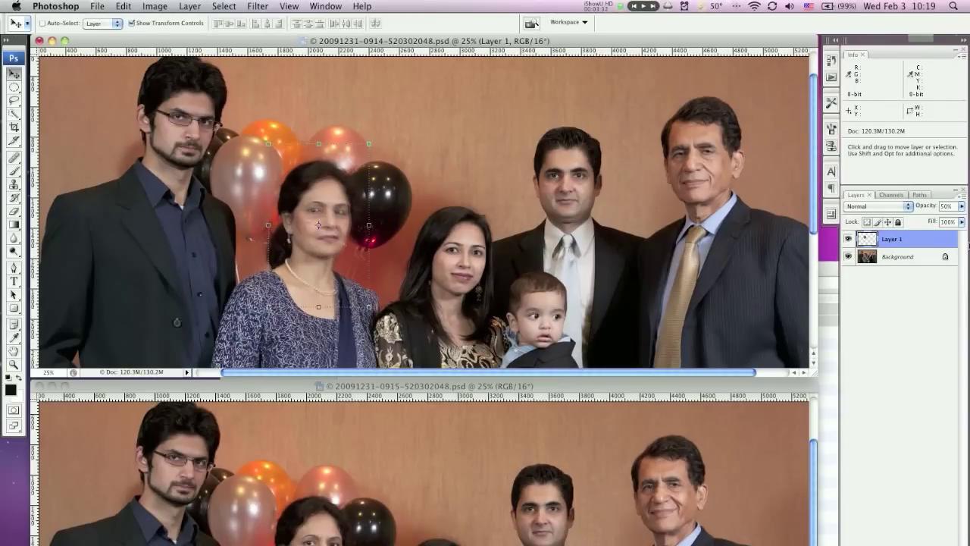
{"action": "double_click", "coordinate": [942, 206]}
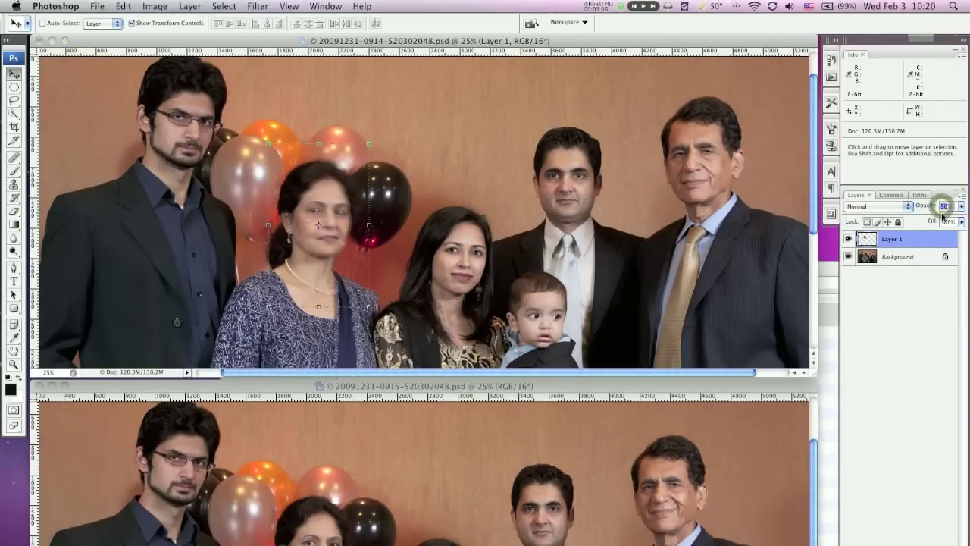
{"action": "type", "text": "100"}
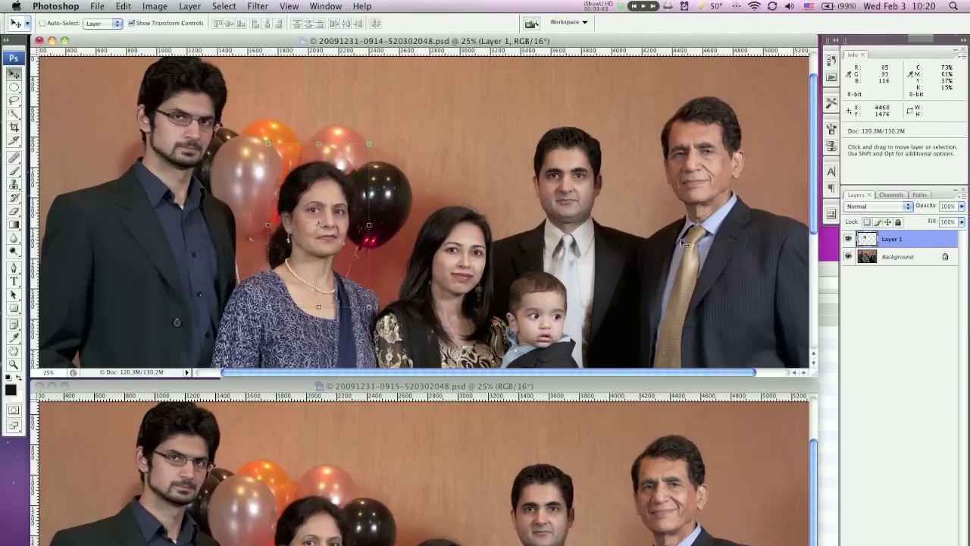
Step: Toggle the visibility of Layer 1 to compare the pasted head with the original, leaving the layer shown
{"action": "left_click", "coordinate": [849, 239]}
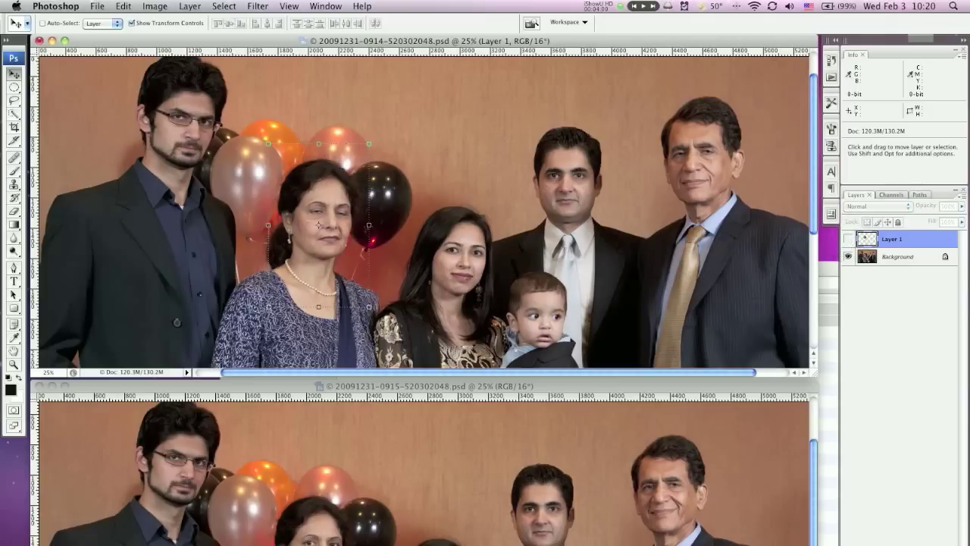
{"action": "left_click", "coordinate": [848, 239]}
{"action": "left_click", "coordinate": [848, 240]}
{"action": "left_click", "coordinate": [848, 240]}
{"action": "left_click", "coordinate": [849, 240]}
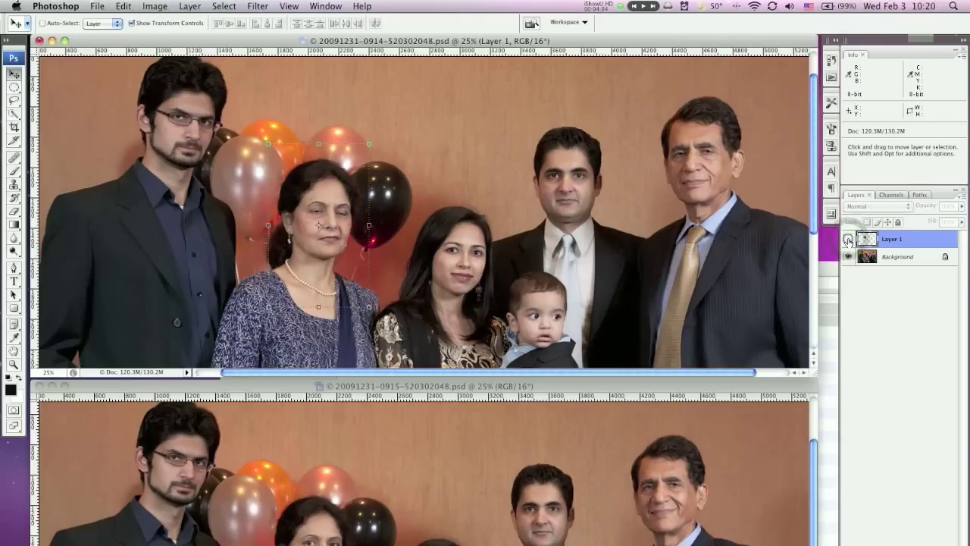
{"action": "left_click", "coordinate": [848, 239]}
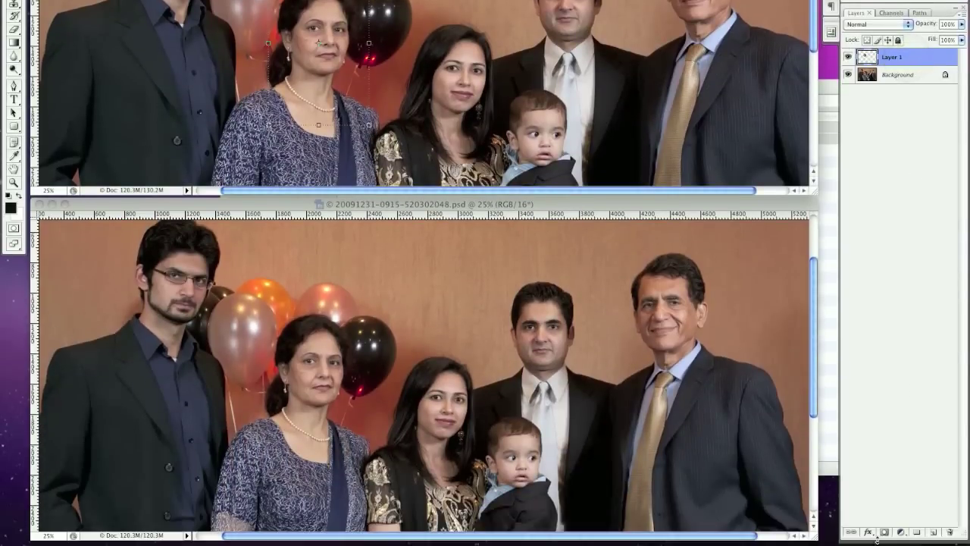
Step: Add a layer mask to Layer 1 and activate the Brush tool for painting around the woman's head
{"action": "left_click", "coordinate": [885, 532]}
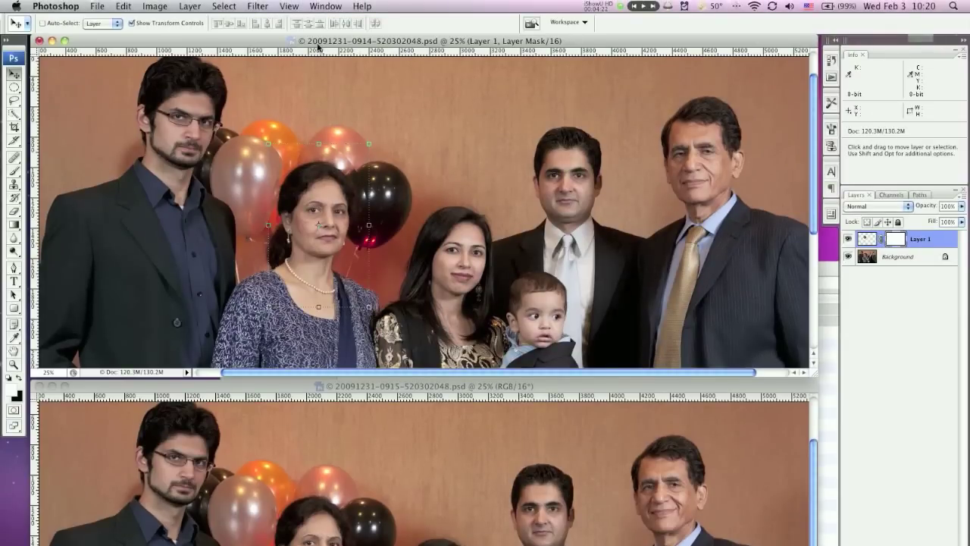
{"action": "key", "text": "super+equal"}
{"action": "key", "text": "super+equal"}
{"action": "key", "text": "super+equal"}
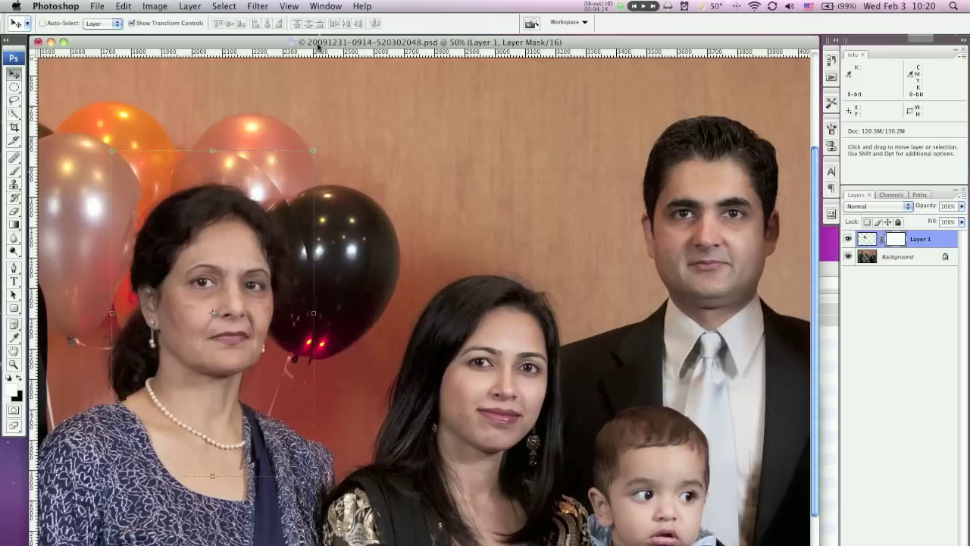
{"action": "key", "text": "super+equal"}
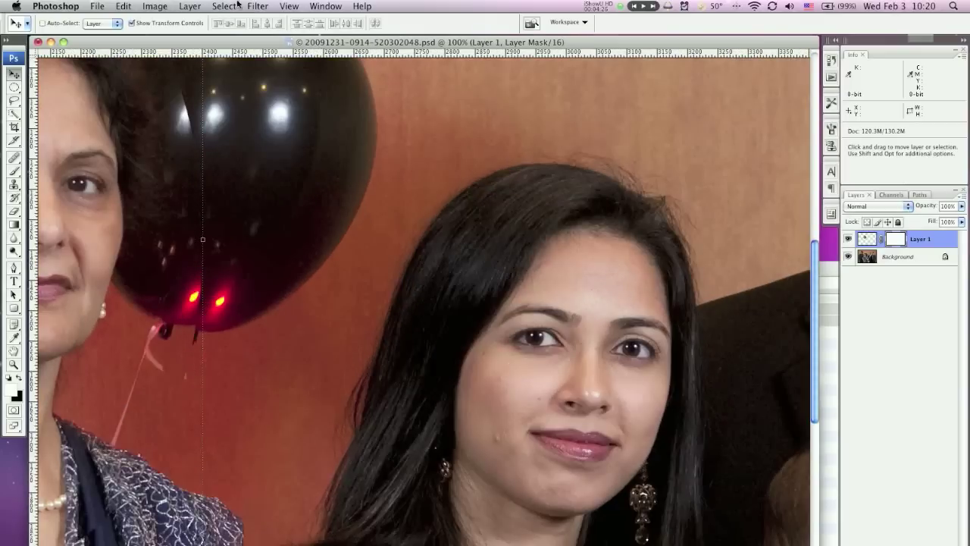
{"action": "key", "text": "space"}
{"action": "left_click_drag", "start_coordinate": [305, 210], "coordinate": [655, 343]}
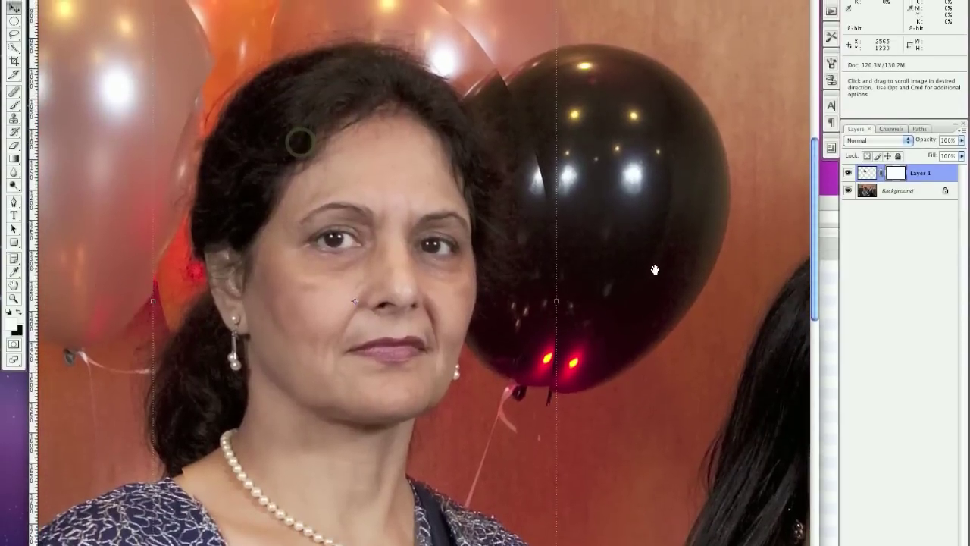
{"action": "left_click_drag", "start_coordinate": [655, 281], "coordinate": [660, 320]}
{"action": "scroll", "coordinate": [661, 317], "scroll_direction": "right", "scroll_amount": 4}
{"action": "scroll", "coordinate": [662, 317], "scroll_direction": "up", "scroll_amount": 2}
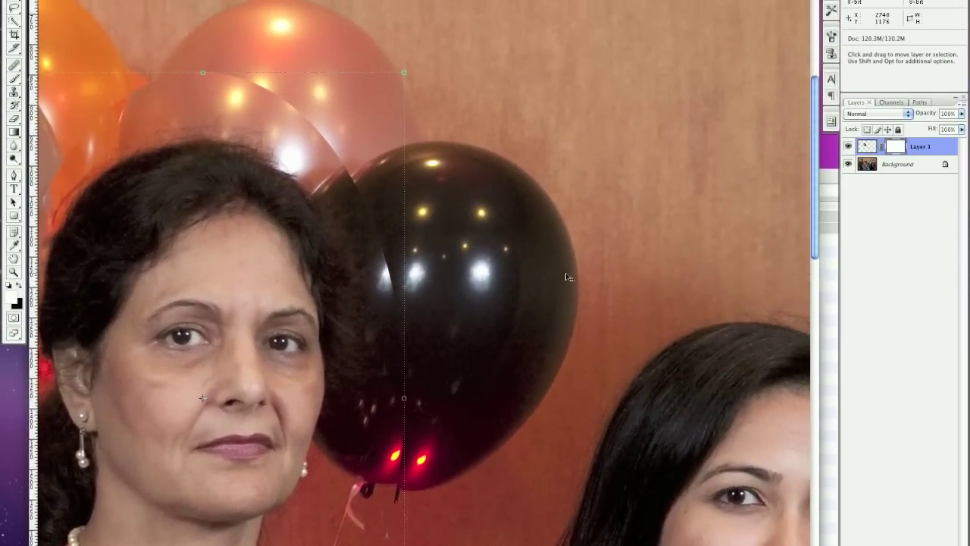
{"action": "key", "text": "space"}
{"action": "left_click_drag", "start_coordinate": [505, 294], "coordinate": [692, 211]}
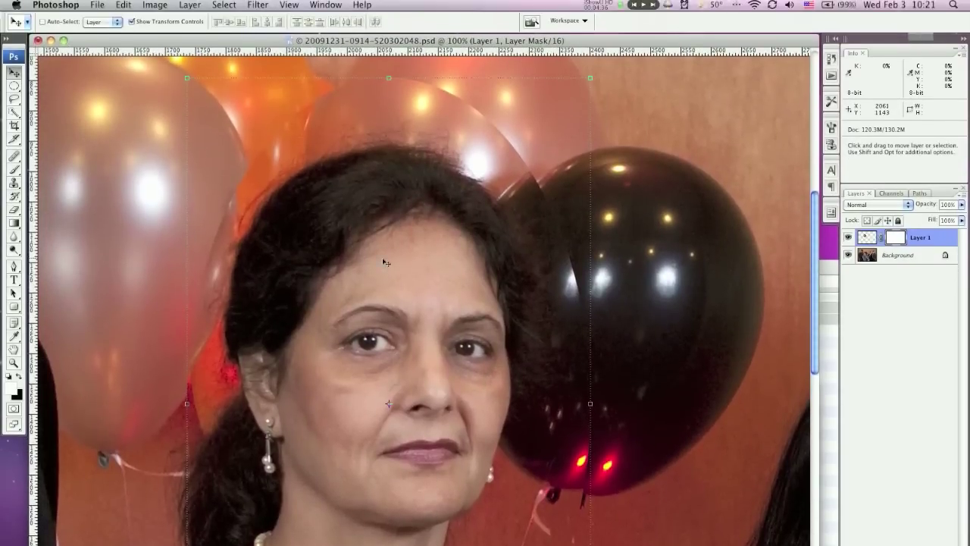
{"action": "left_click", "coordinate": [15, 173]}
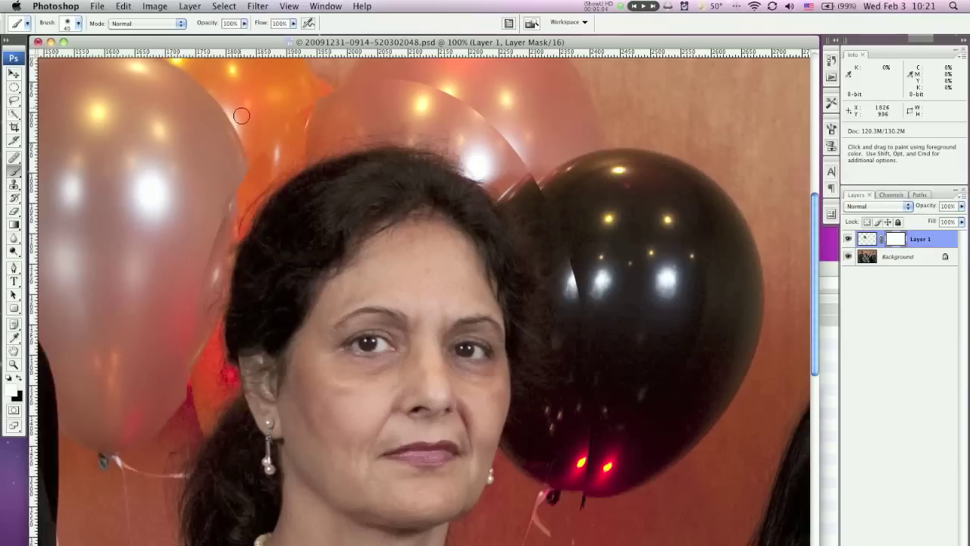
Step: Enlarge the brush to 125 px and paint black on Layer 1's mask along the pink balloon beside the woman's hair
{"action": "key", "text": "bracketright"}
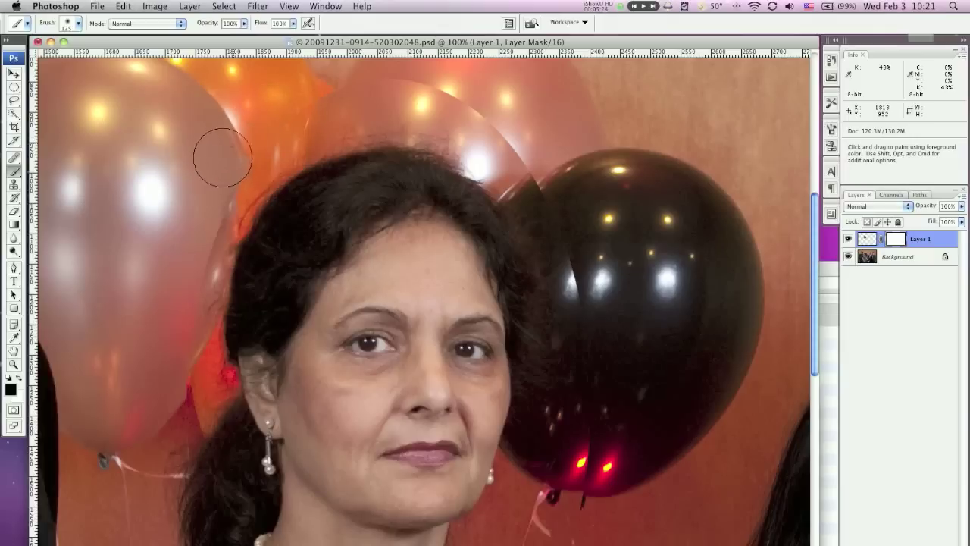
{"action": "mouse_move", "coordinate": [202, 183]}
{"action": "left_mouse_down"}
{"action": "mouse_move", "coordinate": [231, 144]}
{"action": "mouse_move", "coordinate": [200, 199]}
{"action": "left_mouse_up"}
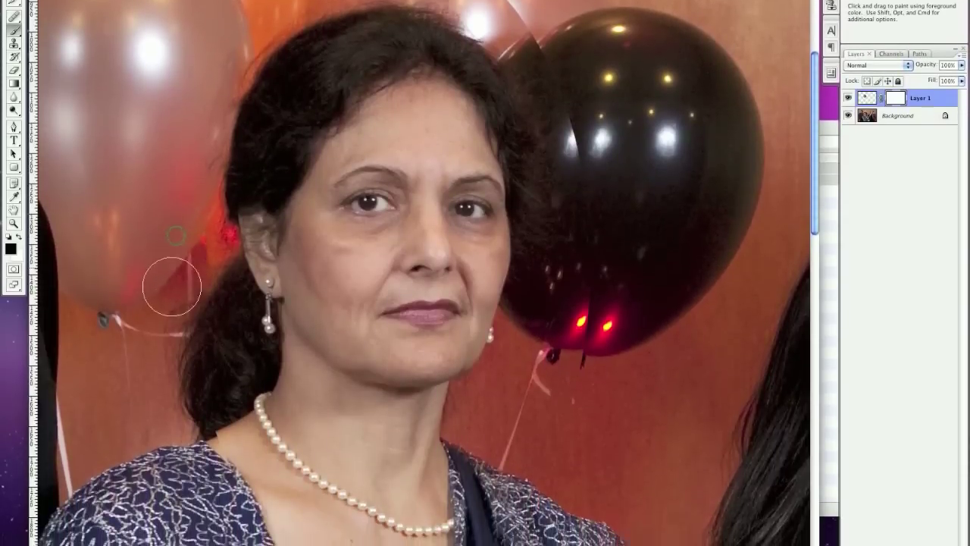
{"action": "left_click_drag", "start_coordinate": [177, 266], "coordinate": [181, 261]}
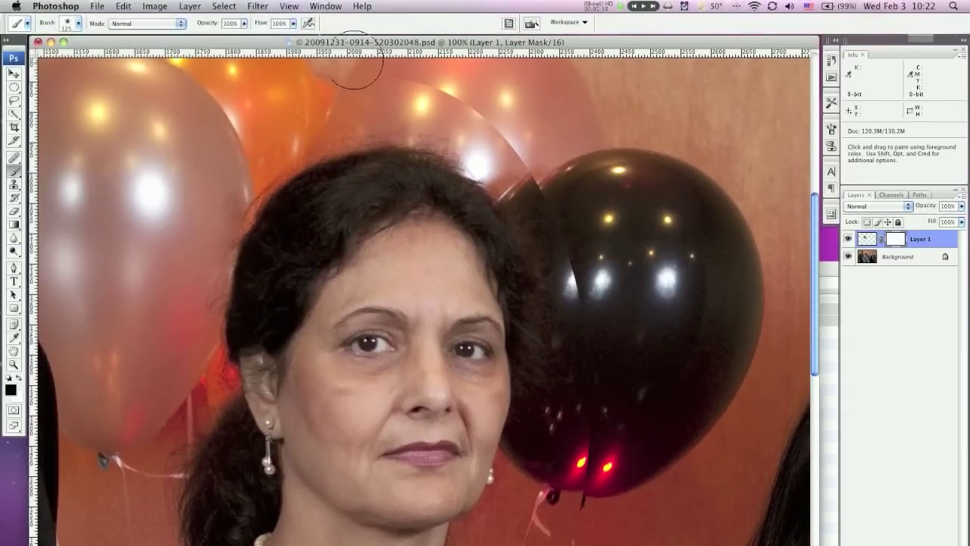
Step: Paint black on the mask above the woman's hair and over the black balloon down to its string to hide the pasted background
{"action": "mouse_move", "coordinate": [354, 61]}
{"action": "left_mouse_down"}
{"action": "mouse_move", "coordinate": [467, 81]}
{"action": "mouse_move", "coordinate": [459, 80]}
{"action": "mouse_move", "coordinate": [547, 133]}
{"action": "mouse_move", "coordinate": [470, 76]}
{"action": "mouse_move", "coordinate": [357, 52]}
{"action": "mouse_move", "coordinate": [336, 76]}
{"action": "mouse_move", "coordinate": [247, 121]}
{"action": "mouse_move", "coordinate": [189, 195]}
{"action": "mouse_move", "coordinate": [210, 169]}
{"action": "mouse_move", "coordinate": [353, 89]}
{"action": "mouse_move", "coordinate": [501, 110]}
{"action": "mouse_move", "coordinate": [541, 137]}
{"action": "mouse_move", "coordinate": [588, 214]}
{"action": "mouse_move", "coordinate": [615, 345]}
{"action": "left_mouse_up"}
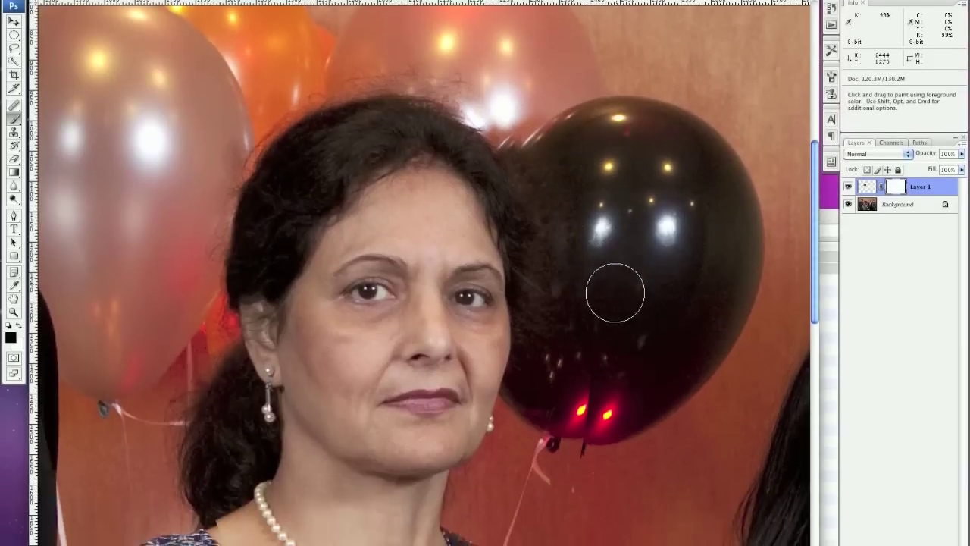
{"action": "mouse_move", "coordinate": [615, 293]}
{"action": "left_mouse_down"}
{"action": "mouse_move", "coordinate": [606, 203]}
{"action": "mouse_move", "coordinate": [538, 110]}
{"action": "mouse_move", "coordinate": [513, 106]}
{"action": "mouse_move", "coordinate": [539, 130]}
{"action": "left_mouse_up"}
{"action": "mouse_move", "coordinate": [540, 182]}
{"action": "left_mouse_down"}
{"action": "mouse_move", "coordinate": [498, 147]}
{"action": "mouse_move", "coordinate": [462, 144]}
{"action": "mouse_move", "coordinate": [526, 189]}
{"action": "mouse_move", "coordinate": [548, 237]}
{"action": "mouse_move", "coordinate": [604, 416]}
{"action": "mouse_move", "coordinate": [596, 476]}
{"action": "left_mouse_up"}
{"action": "mouse_move", "coordinate": [596, 294]}
{"action": "left_mouse_down"}
{"action": "mouse_move", "coordinate": [581, 329]}
{"action": "mouse_move", "coordinate": [604, 305]}
{"action": "mouse_move", "coordinate": [580, 316]}
{"action": "mouse_move", "coordinate": [524, 394]}
{"action": "mouse_move", "coordinate": [546, 389]}
{"action": "left_mouse_up"}
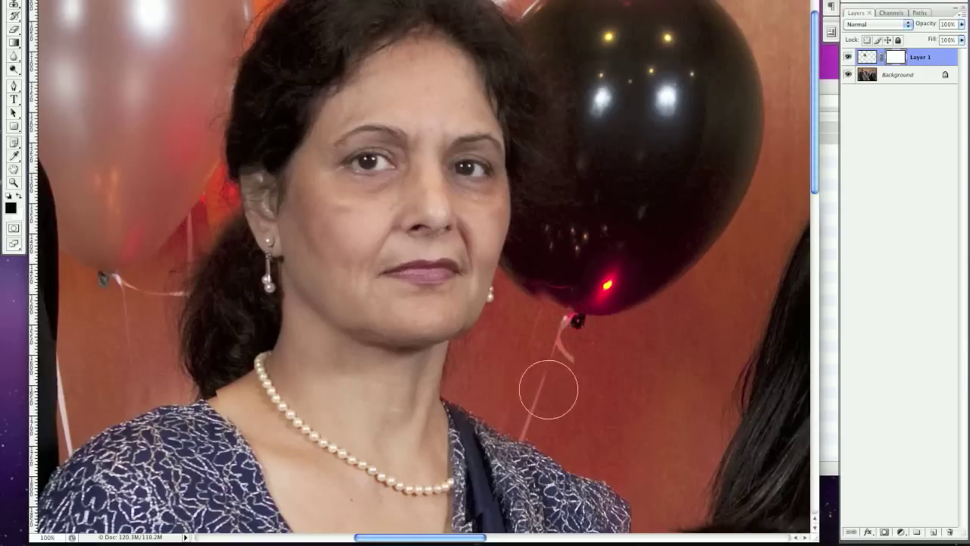
Step: Mask out the pasted layer's edges around the neckline, necklace, ponytail, ear and outer hair beside the pink balloon
{"action": "mouse_move", "coordinate": [460, 494]}
{"action": "left_mouse_down"}
{"action": "mouse_move", "coordinate": [479, 483]}
{"action": "mouse_move", "coordinate": [467, 464]}
{"action": "left_mouse_up"}
{"action": "mouse_move", "coordinate": [385, 425]}
{"action": "left_mouse_down"}
{"action": "mouse_move", "coordinate": [374, 329]}
{"action": "mouse_move", "coordinate": [363, 359]}
{"action": "mouse_move", "coordinate": [259, 427]}
{"action": "mouse_move", "coordinate": [238, 407]}
{"action": "mouse_move", "coordinate": [283, 465]}
{"action": "mouse_move", "coordinate": [410, 489]}
{"action": "mouse_move", "coordinate": [352, 494]}
{"action": "mouse_move", "coordinate": [288, 478]}
{"action": "mouse_move", "coordinate": [257, 450]}
{"action": "mouse_move", "coordinate": [309, 489]}
{"action": "mouse_move", "coordinate": [376, 503]}
{"action": "mouse_move", "coordinate": [314, 489]}
{"action": "mouse_move", "coordinate": [259, 439]}
{"action": "mouse_move", "coordinate": [273, 447]}
{"action": "mouse_move", "coordinate": [270, 402]}
{"action": "mouse_move", "coordinate": [218, 400]}
{"action": "mouse_move", "coordinate": [213, 352]}
{"action": "mouse_move", "coordinate": [198, 355]}
{"action": "mouse_move", "coordinate": [188, 338]}
{"action": "mouse_move", "coordinate": [194, 392]}
{"action": "mouse_move", "coordinate": [218, 346]}
{"action": "mouse_move", "coordinate": [200, 397]}
{"action": "mouse_move", "coordinate": [237, 479]}
{"action": "left_mouse_up"}
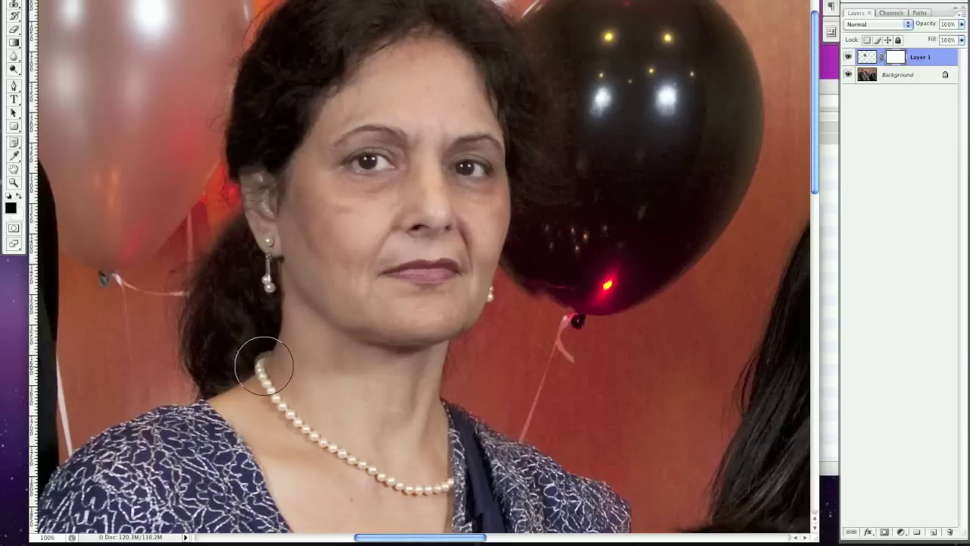
{"action": "mouse_move", "coordinate": [260, 357]}
{"action": "left_mouse_down"}
{"action": "mouse_move", "coordinate": [269, 325]}
{"action": "mouse_move", "coordinate": [268, 344]}
{"action": "mouse_move", "coordinate": [255, 288]}
{"action": "mouse_move", "coordinate": [219, 230]}
{"action": "left_mouse_up"}
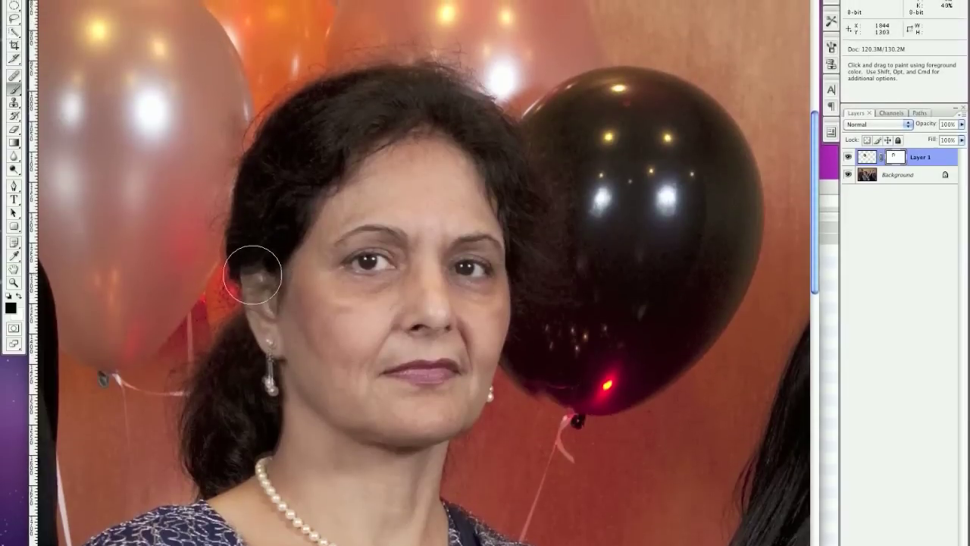
{"action": "mouse_move", "coordinate": [252, 274]}
{"action": "left_mouse_down"}
{"action": "mouse_move", "coordinate": [231, 345]}
{"action": "mouse_move", "coordinate": [245, 356]}
{"action": "mouse_move", "coordinate": [238, 311]}
{"action": "mouse_move", "coordinate": [233, 393]}
{"action": "left_mouse_up"}
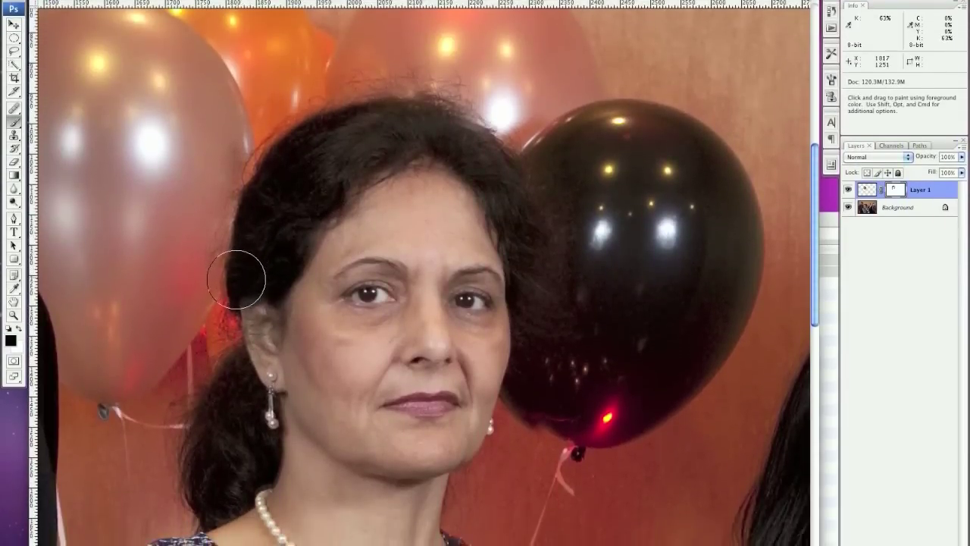
{"action": "left_click_drag", "start_coordinate": [232, 167], "coordinate": [226, 183]}
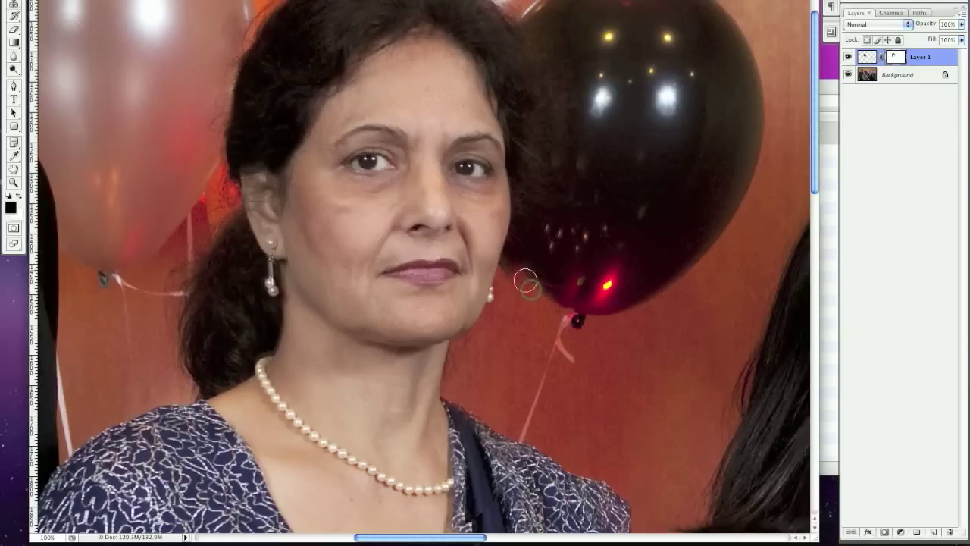
Step: Refine the mask along the black balloon's lower edge with a 50 px brush, alternating white and black, and hide the duplicate red reflection
{"action": "mouse_move", "coordinate": [520, 276]}
{"action": "left_mouse_down"}
{"action": "mouse_move", "coordinate": [515, 269]}
{"action": "mouse_move", "coordinate": [524, 272]}
{"action": "left_mouse_up"}
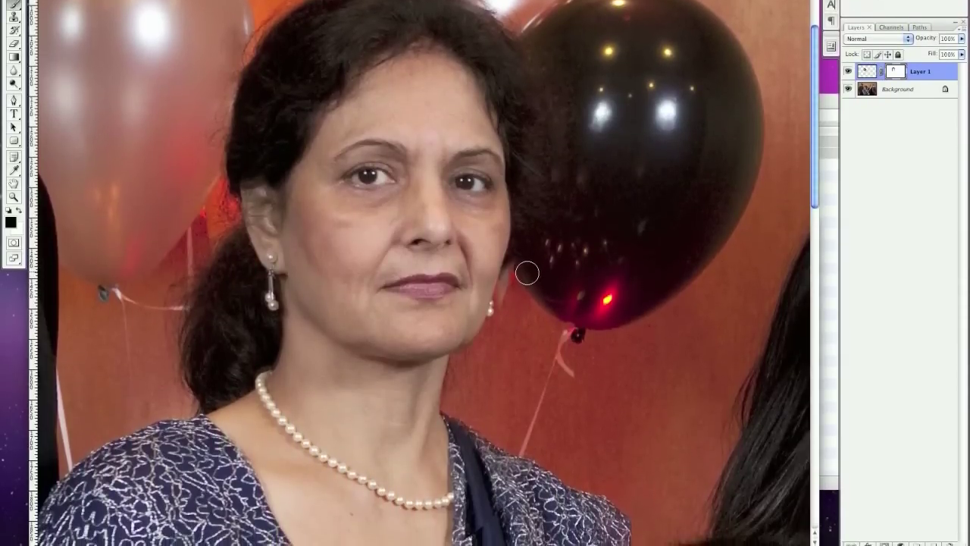
{"action": "key", "text": "x"}
{"action": "left_click_drag", "start_coordinate": [513, 269], "coordinate": [506, 282]}
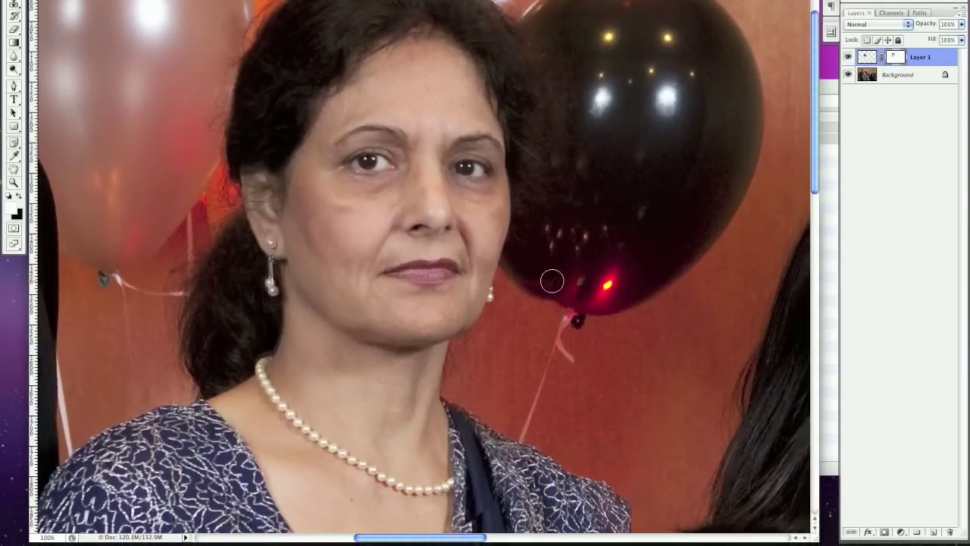
{"action": "key", "text": "x"}
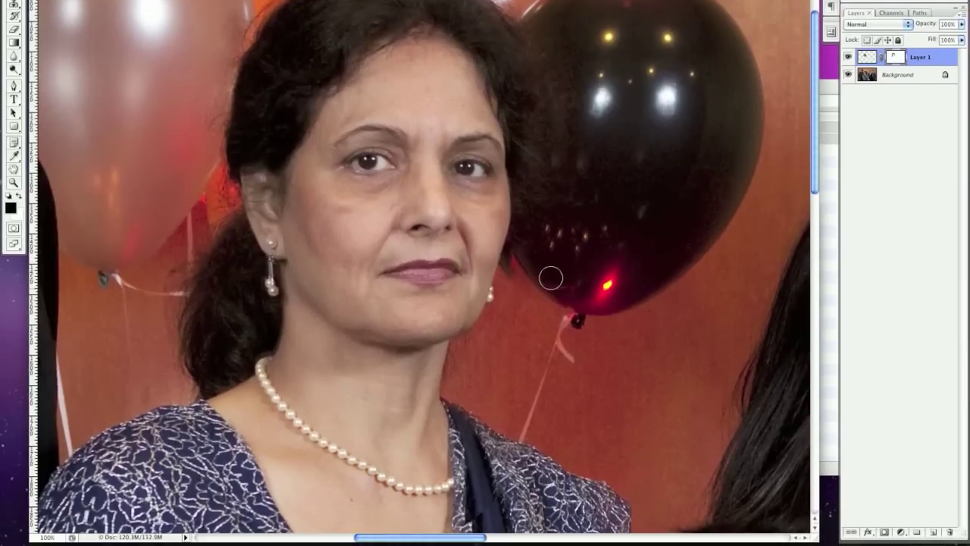
{"action": "key", "text": "x"}
{"action": "left_click_drag", "start_coordinate": [522, 270], "coordinate": [535, 272]}
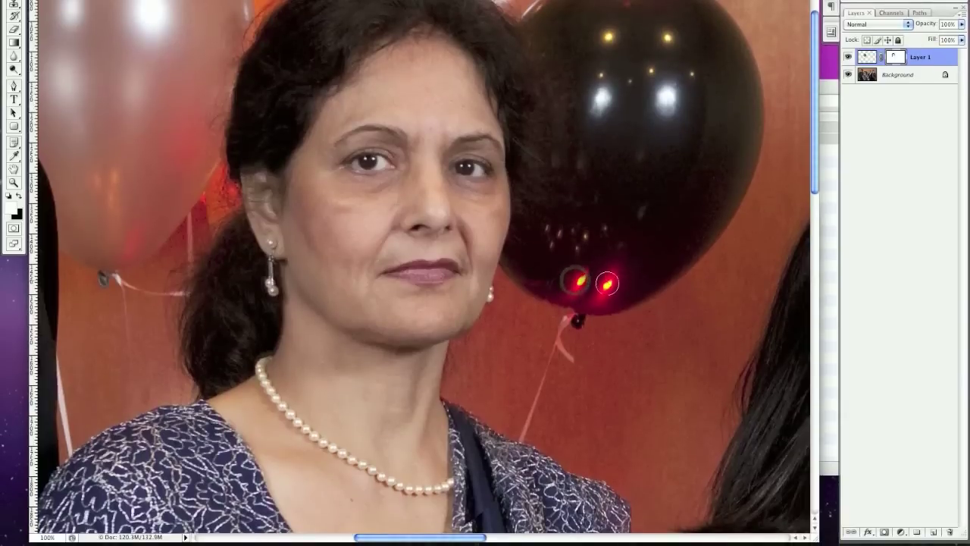
{"action": "key", "text": "x"}
{"action": "mouse_move", "coordinate": [581, 281]}
{"action": "left_mouse_down"}
{"action": "mouse_move", "coordinate": [583, 267]}
{"action": "mouse_move", "coordinate": [567, 284]}
{"action": "left_mouse_up"}
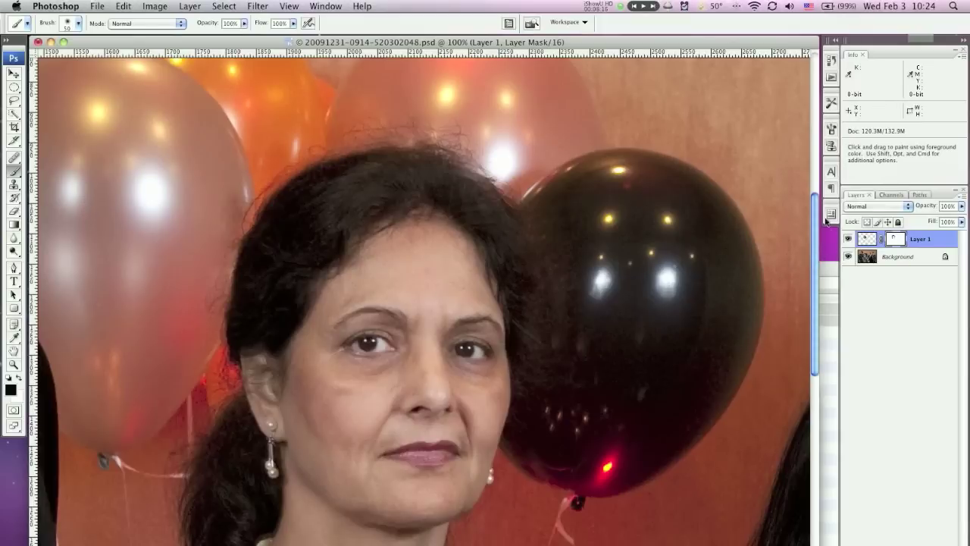
Step: Flatten the image into a single background layer
{"action": "left_click", "coordinate": [190, 6]}
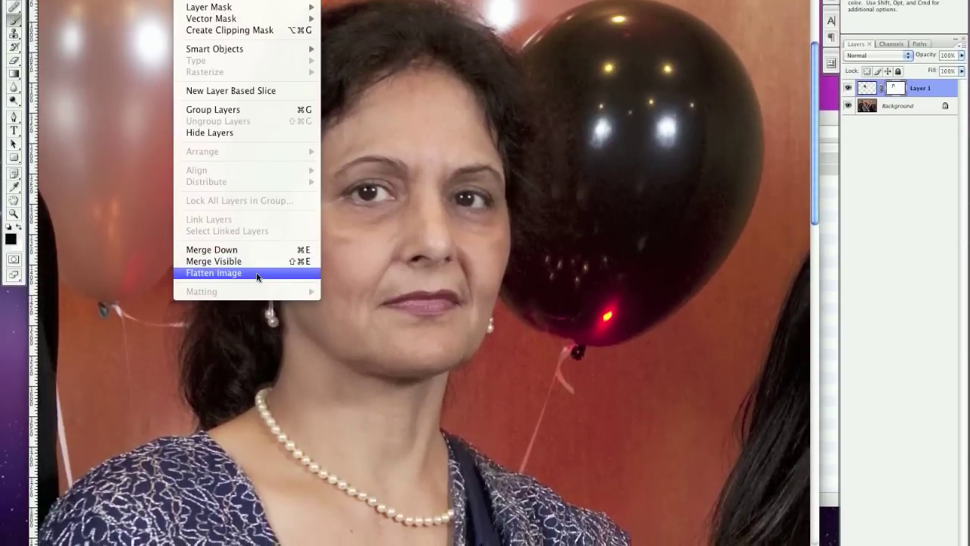
{"action": "left_click", "coordinate": [257, 272]}
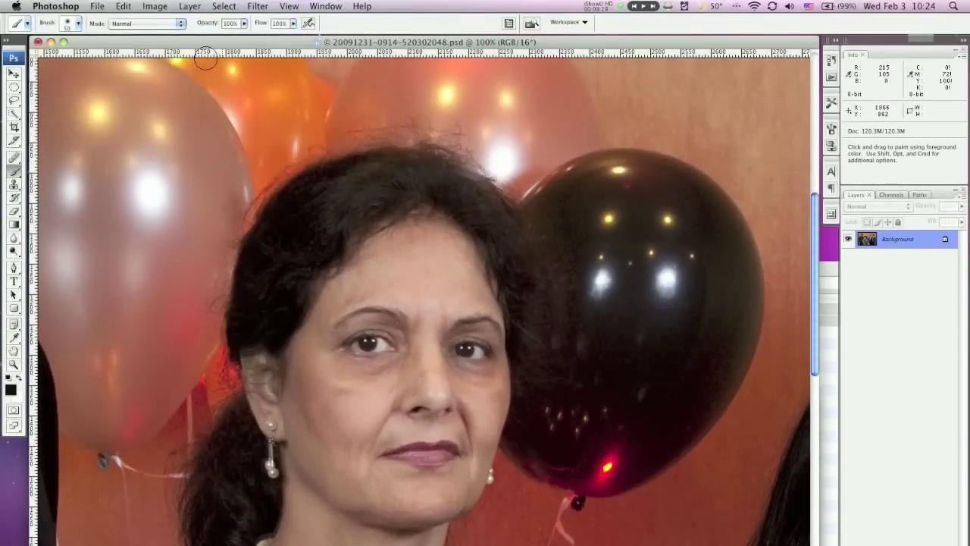
Step: Clone dark balloon texture over the small light reflections on the black balloon beside the woman's jaw, using a smaller Clone Stamp brush
{"action": "left_click", "coordinate": [15, 186]}
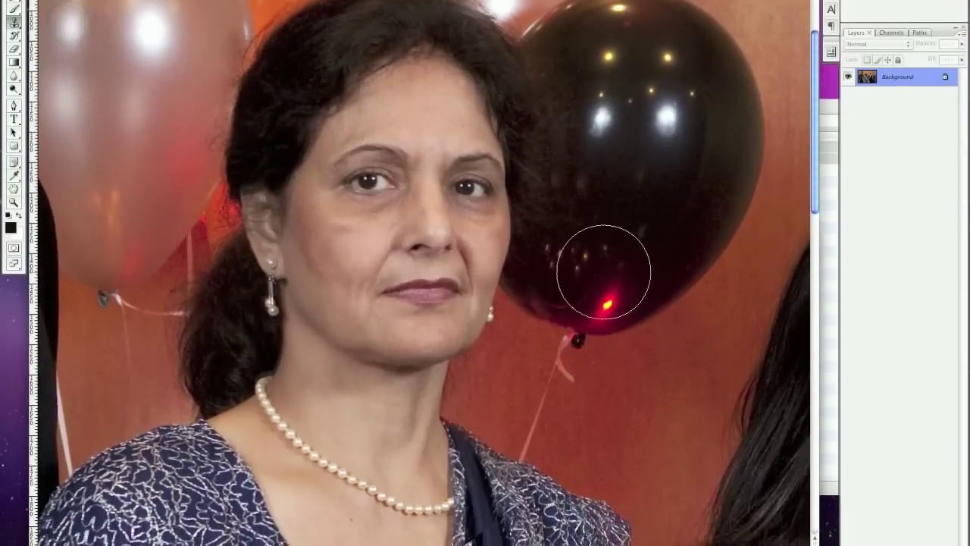
{"action": "key", "text": "["}
{"action": "key", "text": "["}
{"action": "key", "text": "["}
{"action": "key", "text": "["}
{"action": "key", "text": "["}
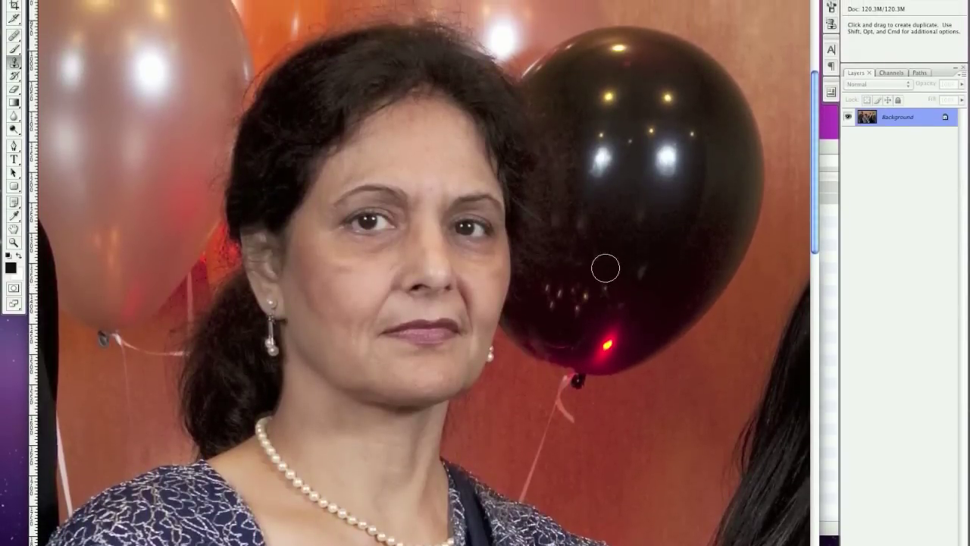
{"action": "left_click", "coordinate": [573, 270], "text": "alt"}
{"action": "left_click_drag", "start_coordinate": [552, 301], "coordinate": [553, 265]}
{"action": "left_click", "coordinate": [554, 262]}
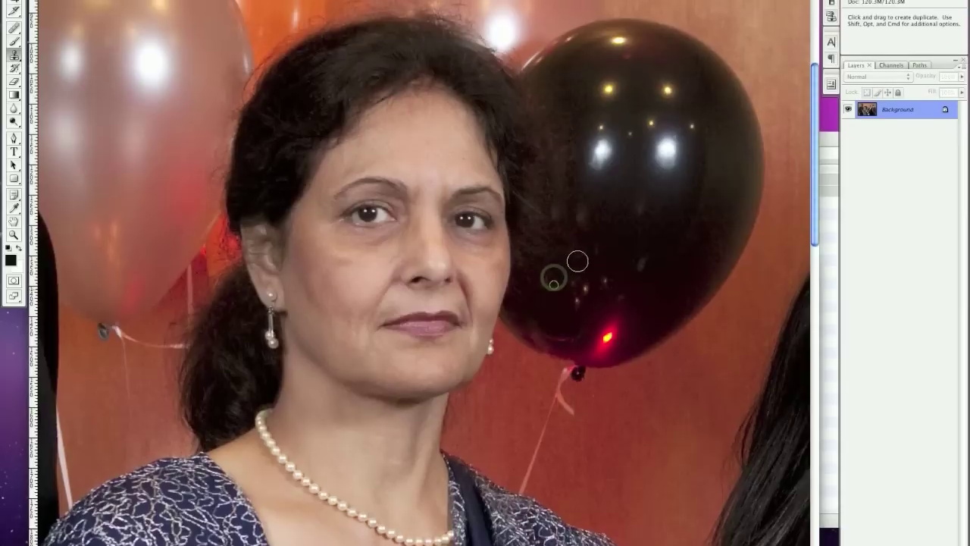
{"action": "left_click", "coordinate": [553, 270]}
{"action": "left_click", "coordinate": [557, 285]}
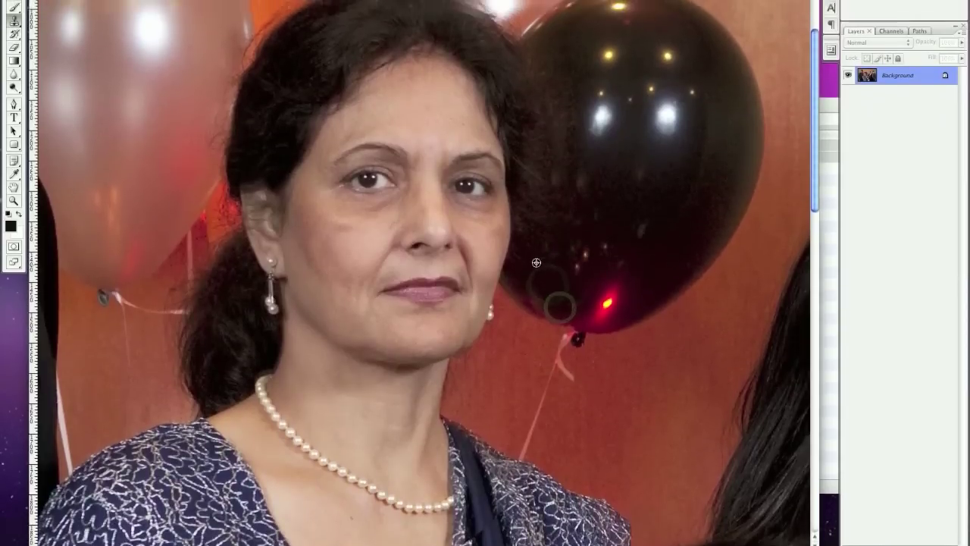
Step: Resample clean dark areas and clone them over the remaining blending marks near the black balloon's lower edge
{"action": "left_click", "coordinate": [536, 268], "text": "alt"}
{"action": "mouse_move", "coordinate": [536, 303]}
{"action": "left_mouse_down"}
{"action": "mouse_move", "coordinate": [570, 292]}
{"action": "mouse_move", "coordinate": [576, 285]}
{"action": "mouse_move", "coordinate": [575, 312]}
{"action": "left_mouse_up"}
{"action": "left_click", "coordinate": [557, 243], "text": "alt"}
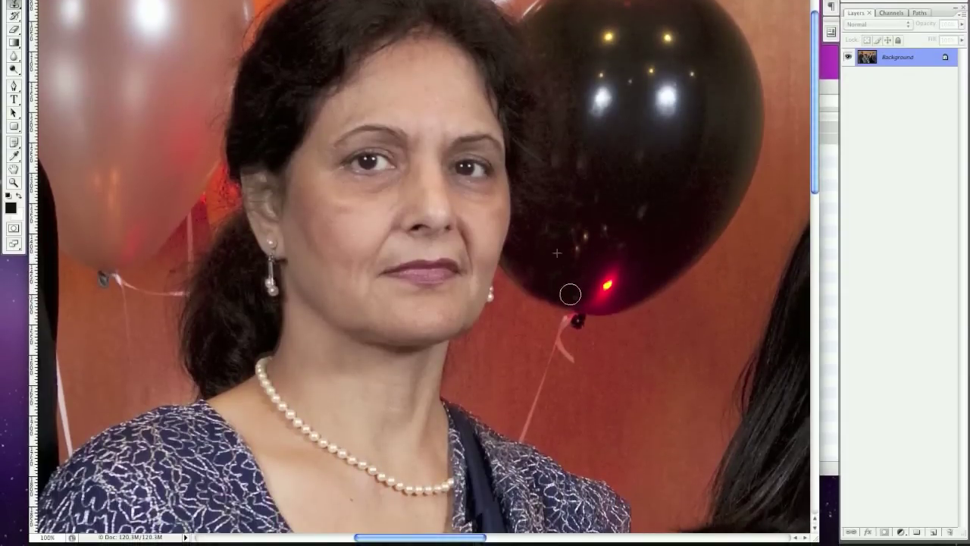
{"action": "left_click", "coordinate": [572, 297]}
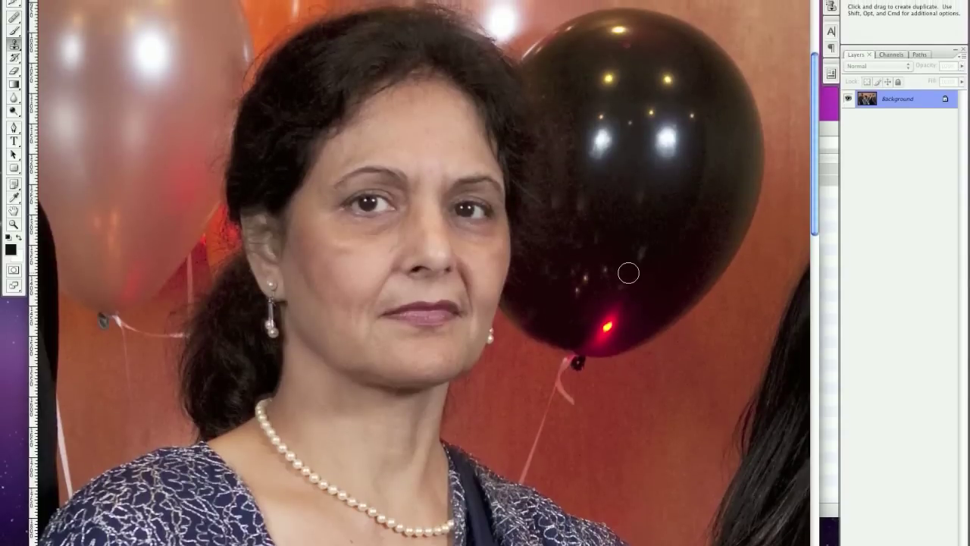
{"action": "key", "text": "super"}
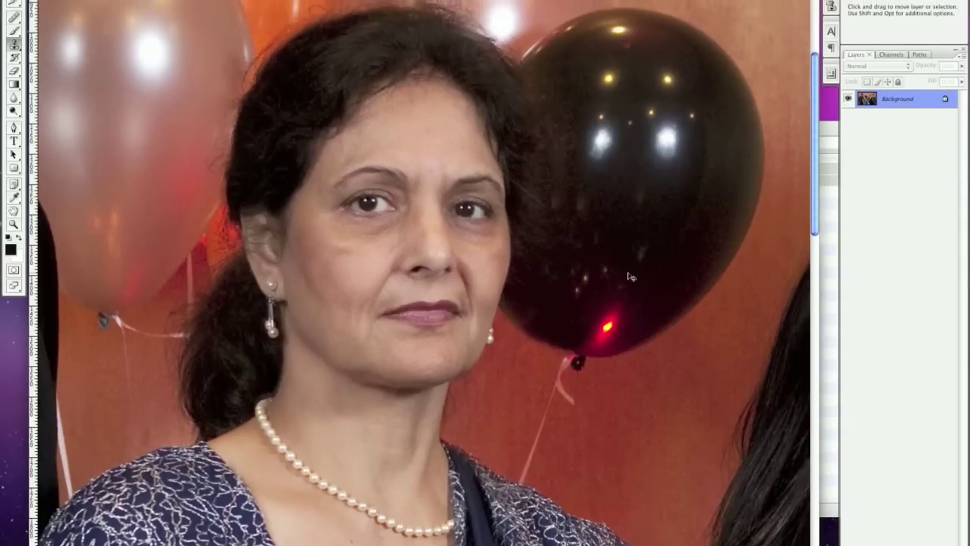
{"action": "key", "text": "super+0"}
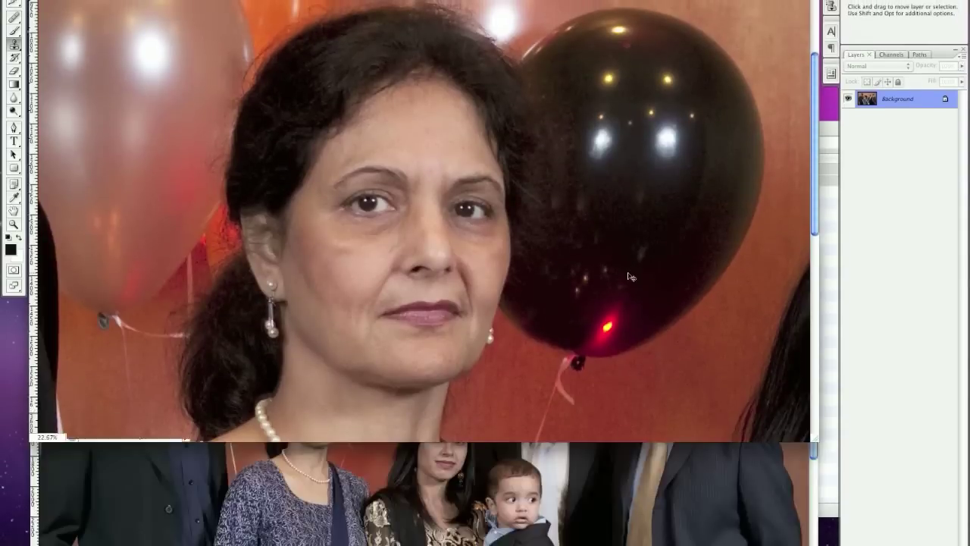